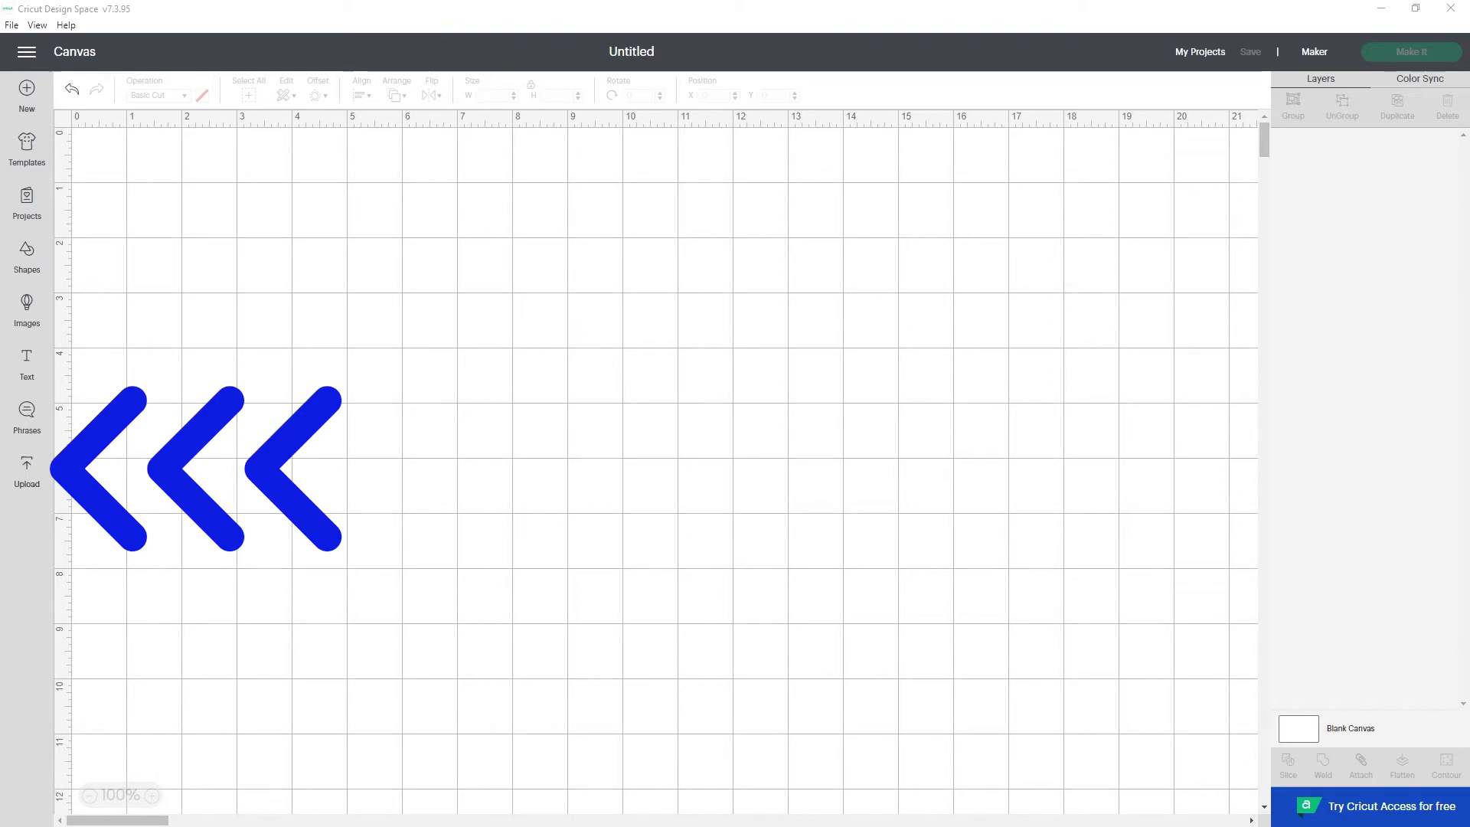
- Start a pattern fill upload and add Tropical Flamingo Seamless Pattern 2 from the Flamingo folder
left_click(27, 471)
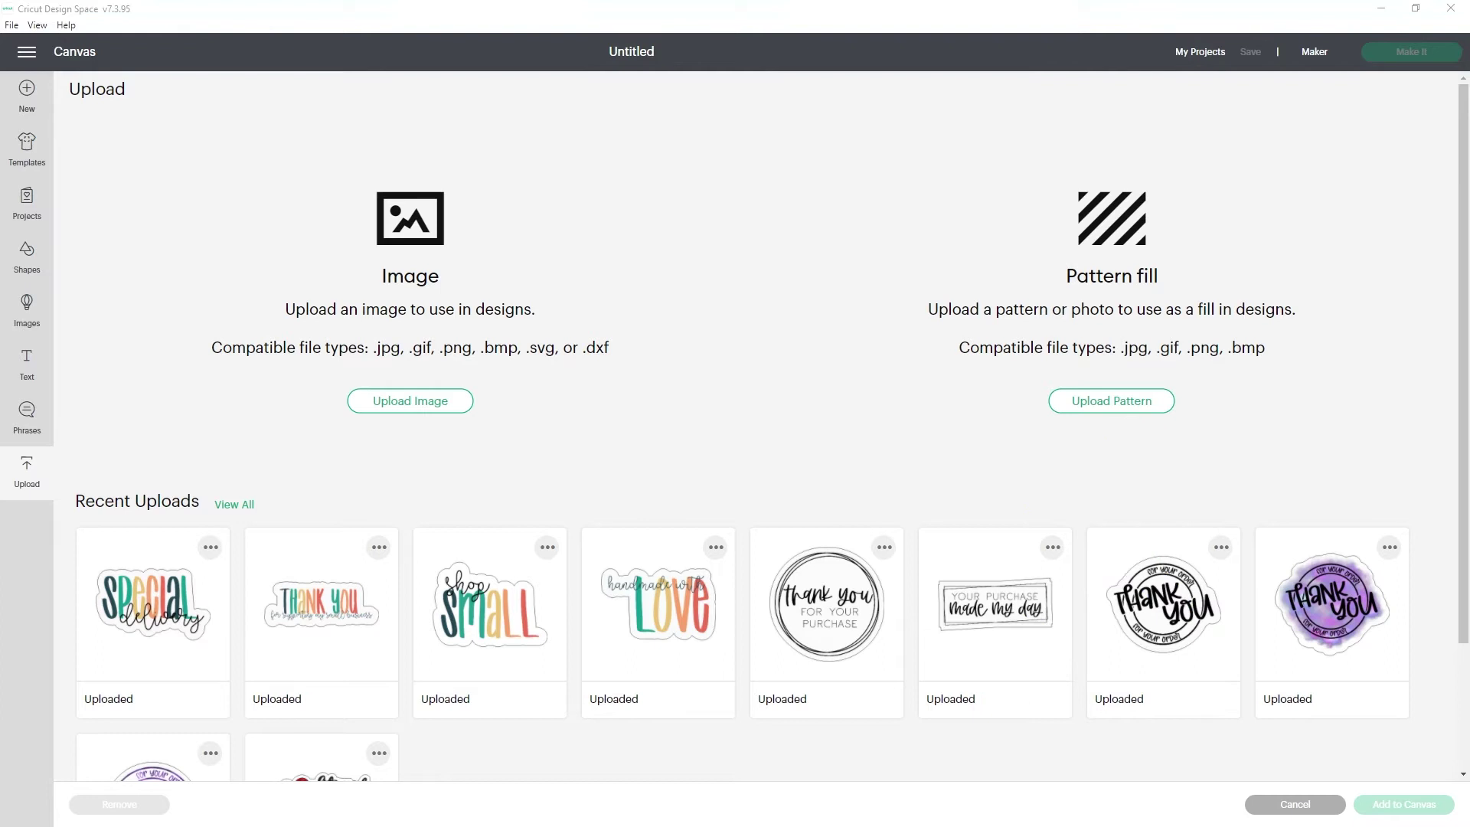
left_click(1112, 401)
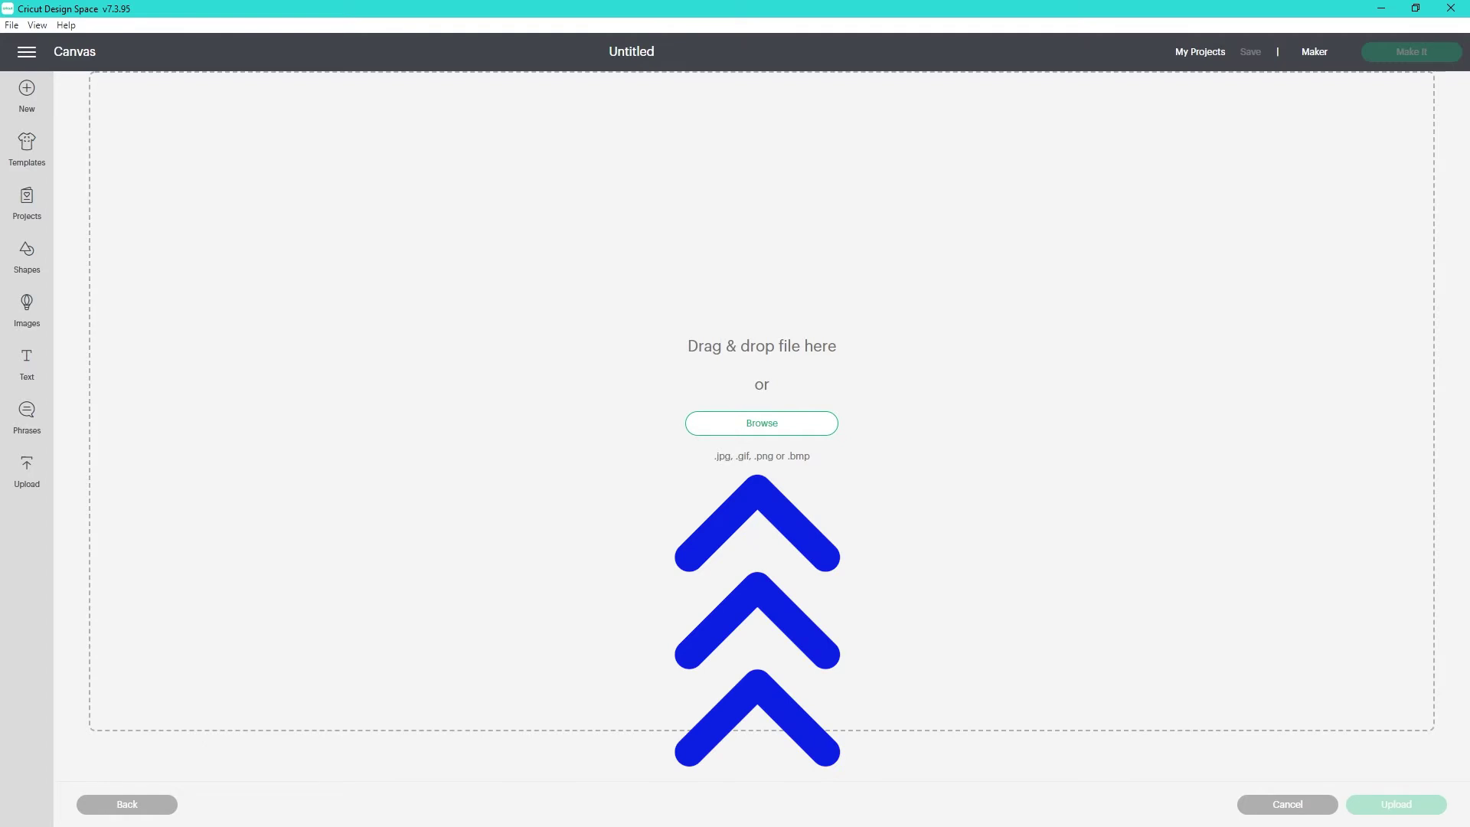
left_click(762, 422)
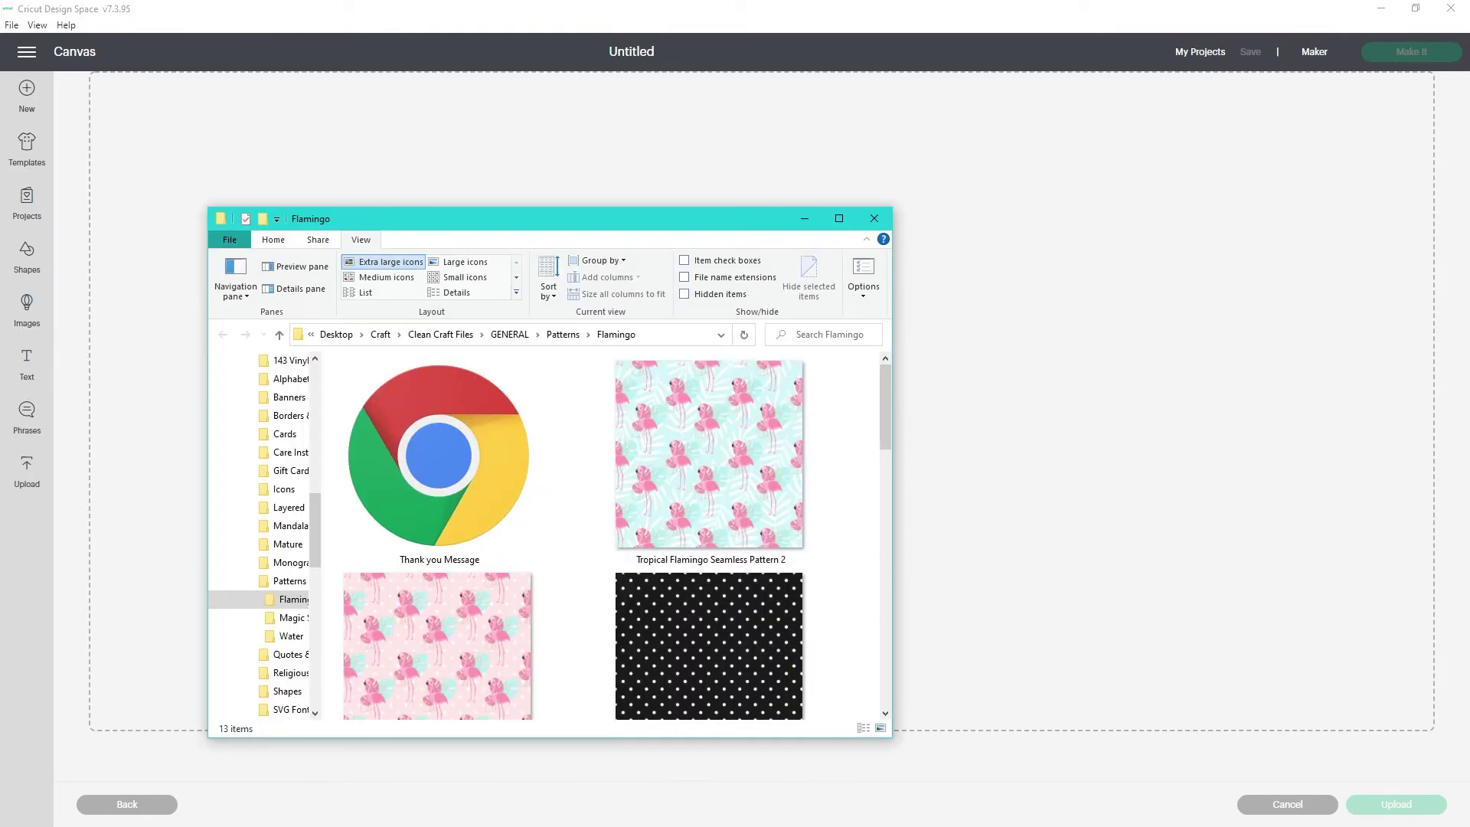
left_click_drag(712, 528, 1149, 433)
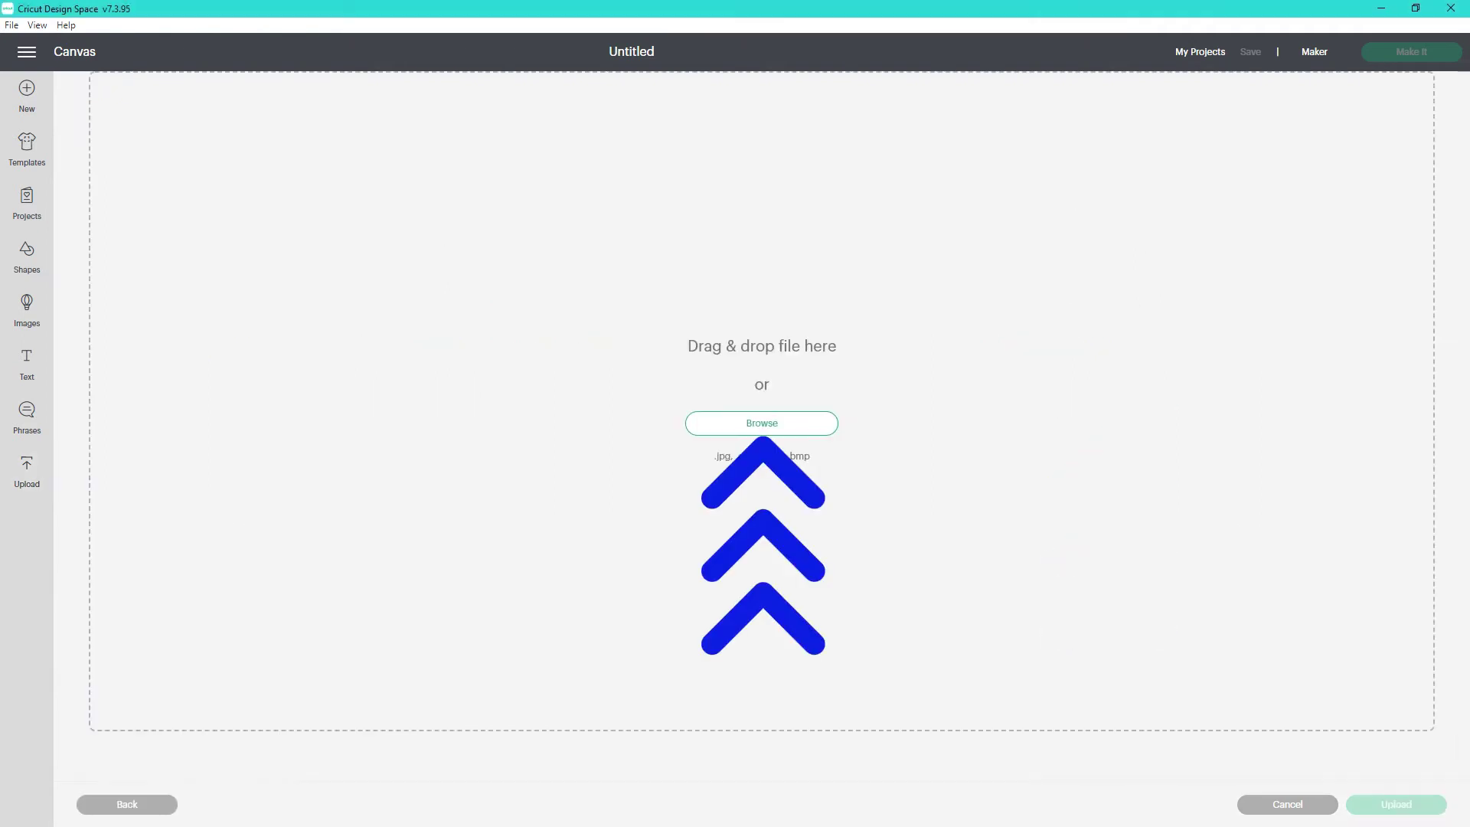
- Browse to Patterns > Flamingo and upload Tropical Flamingo Seamless Pattern 9 as a pattern fill
left_click(762, 423)
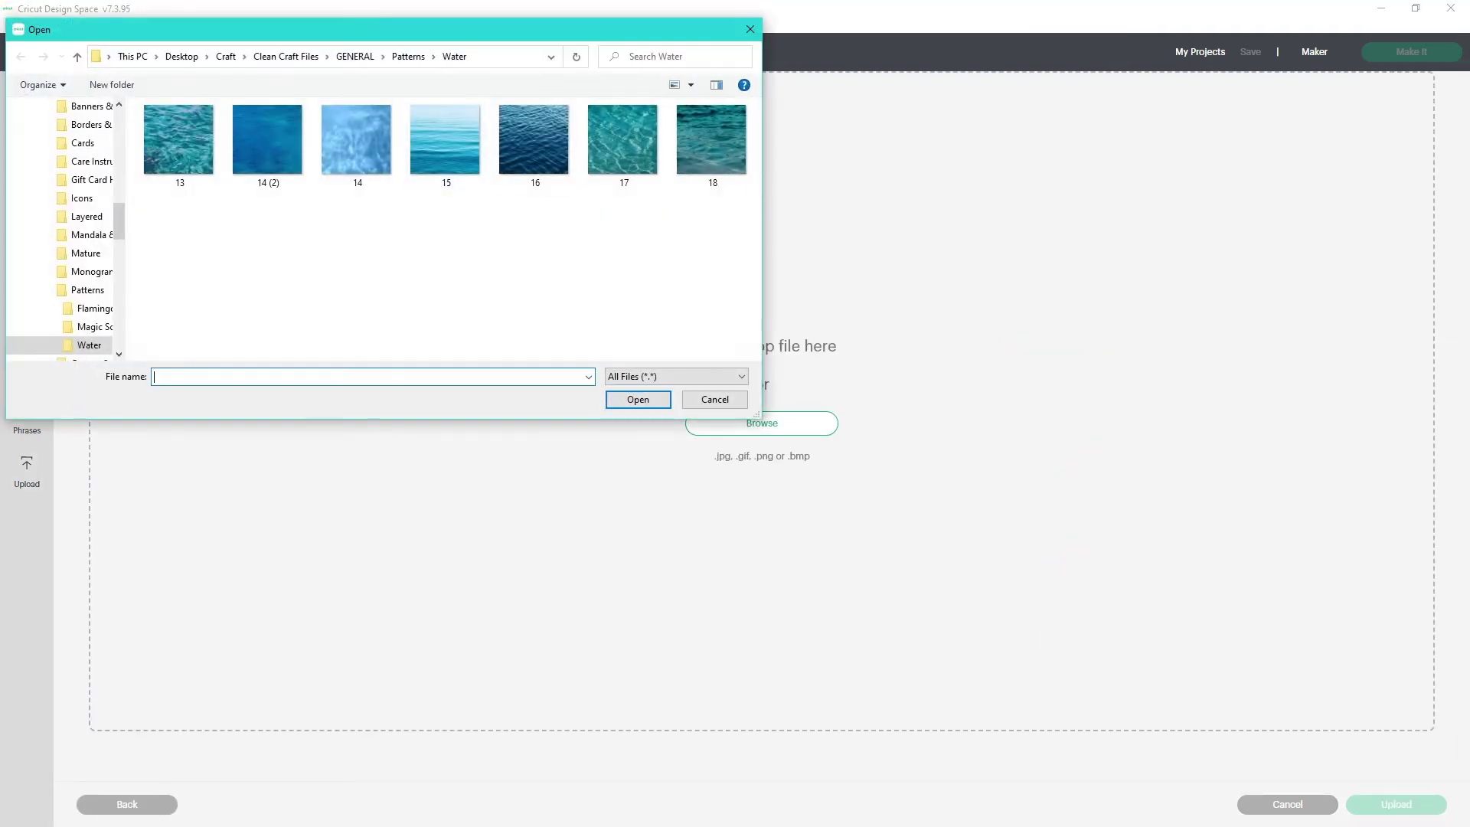
left_click(409, 56)
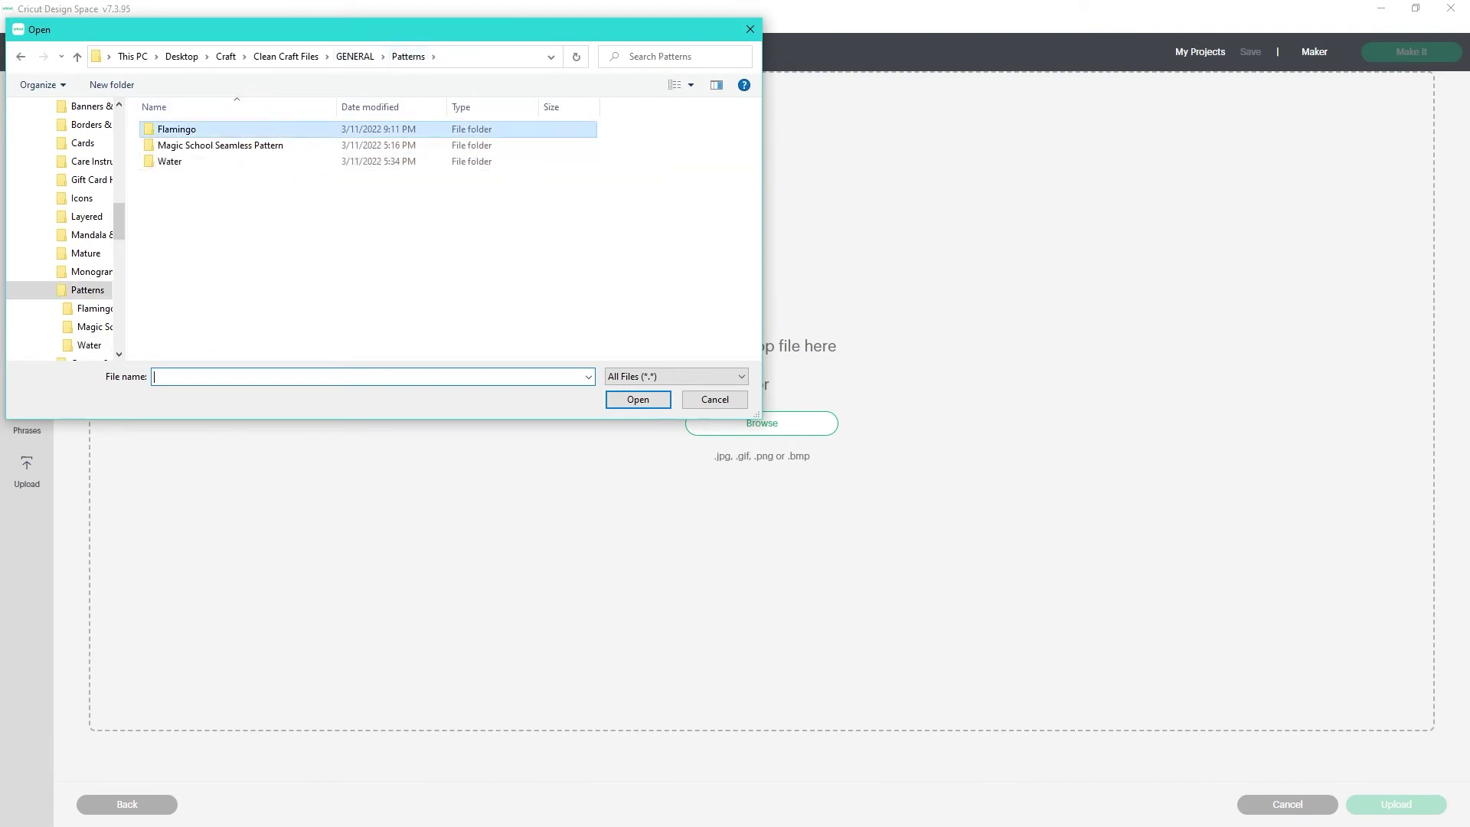
double_click(176, 129)
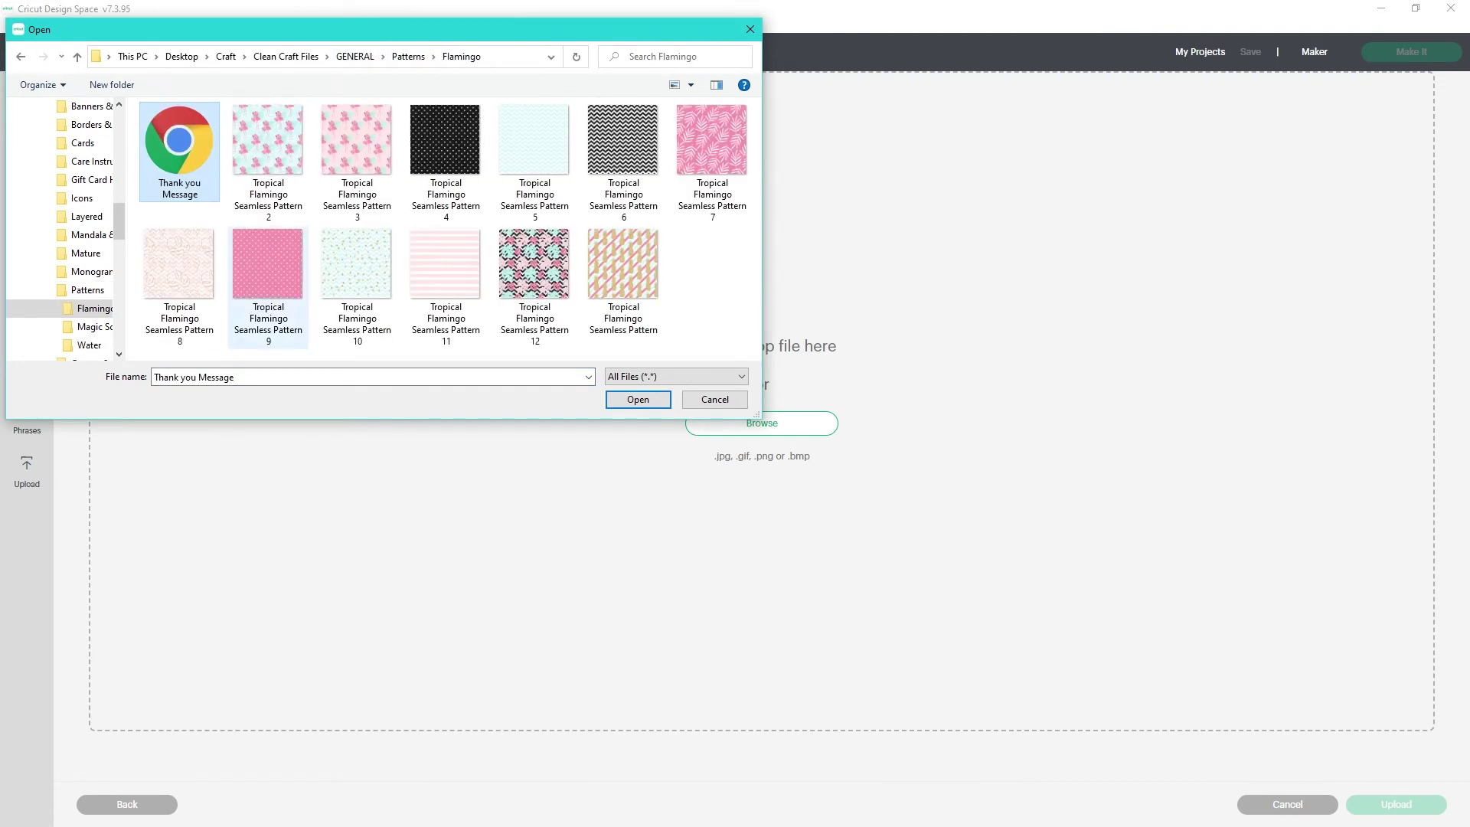
left_click(268, 277)
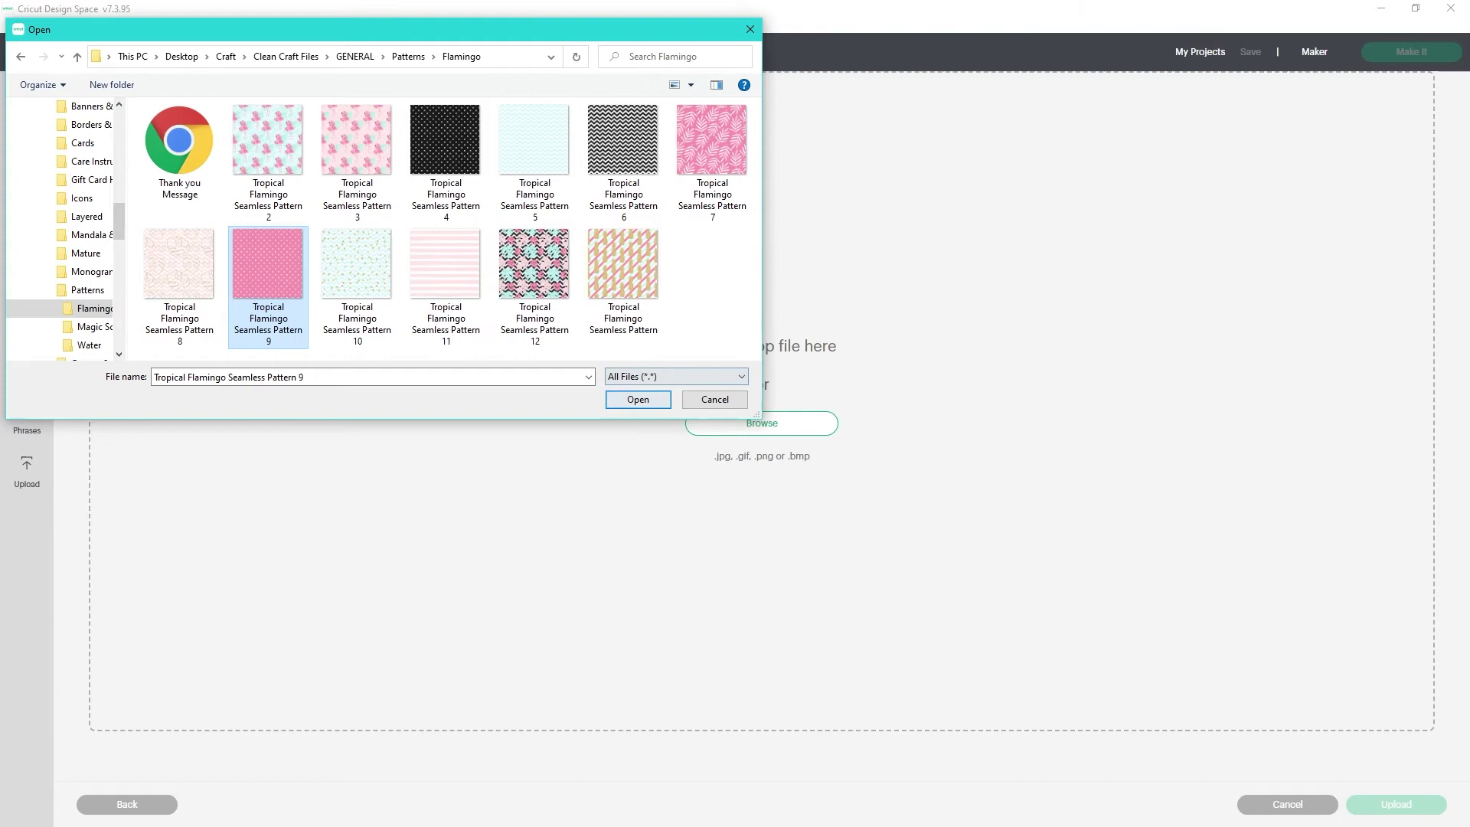
left_click(637, 399)
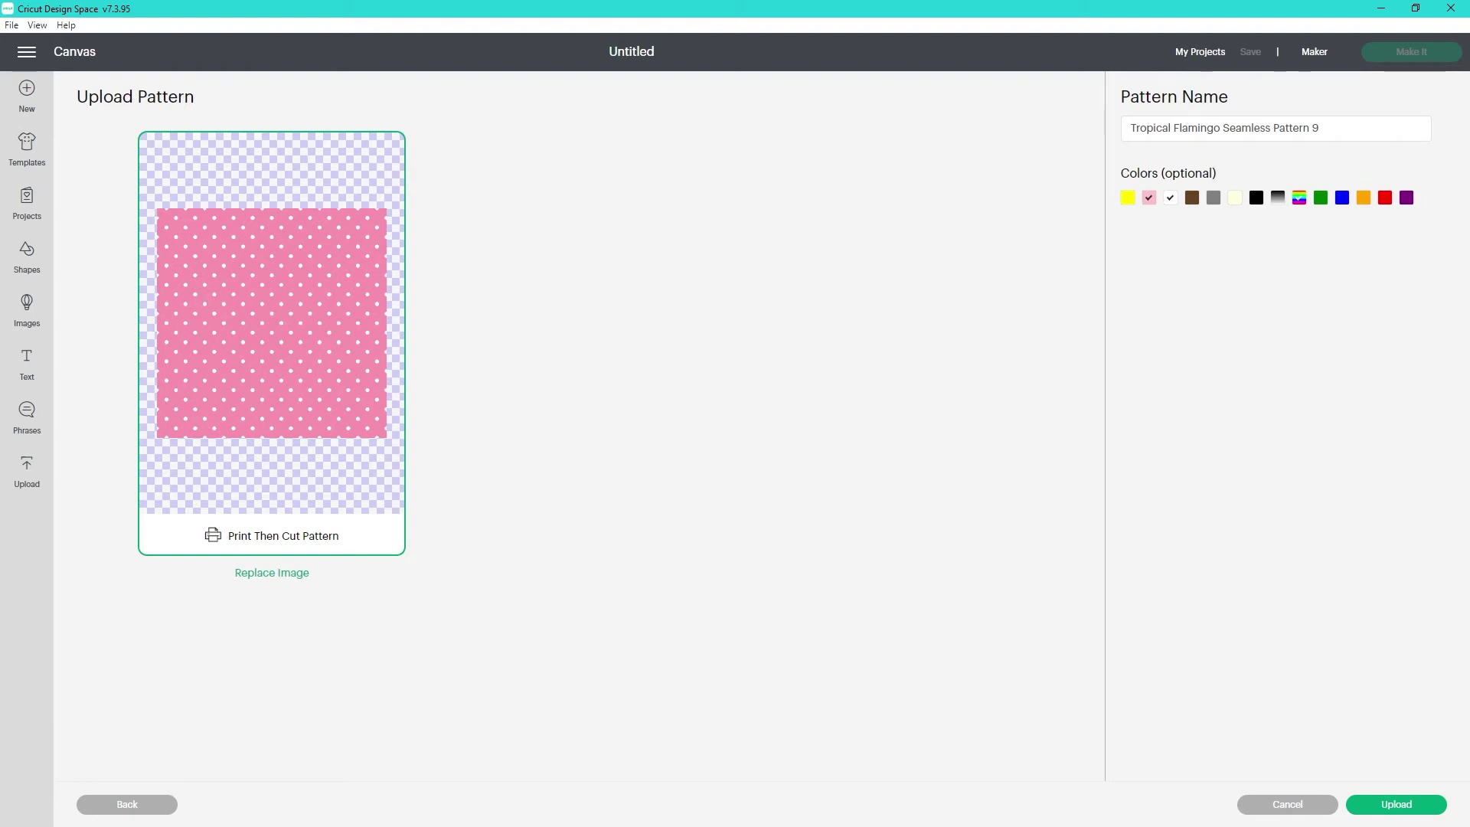
left_click(1395, 804)
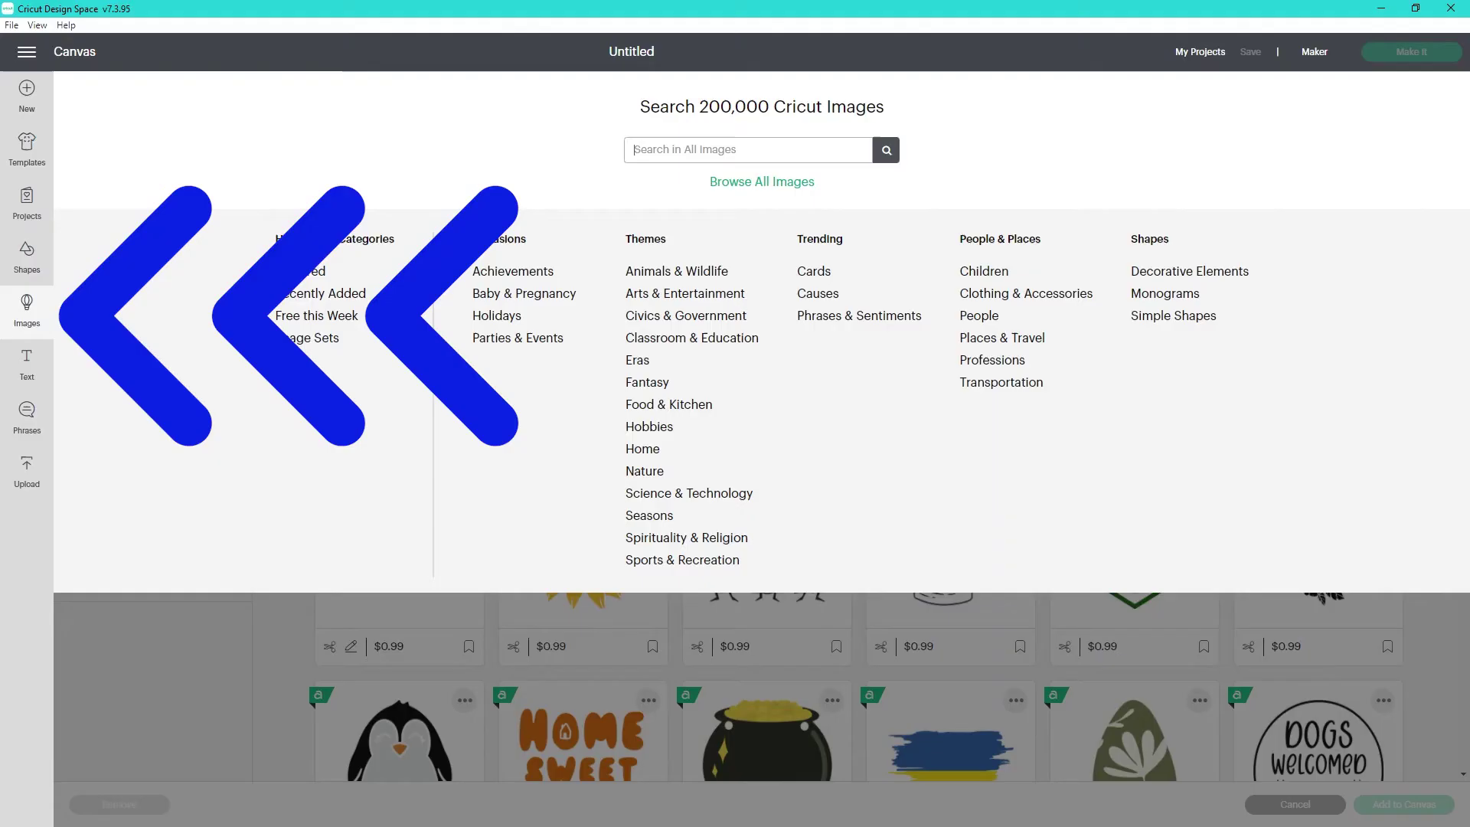
- Search the image library for flamingo and filter by ownership to uploaded images only
type("flamingo")
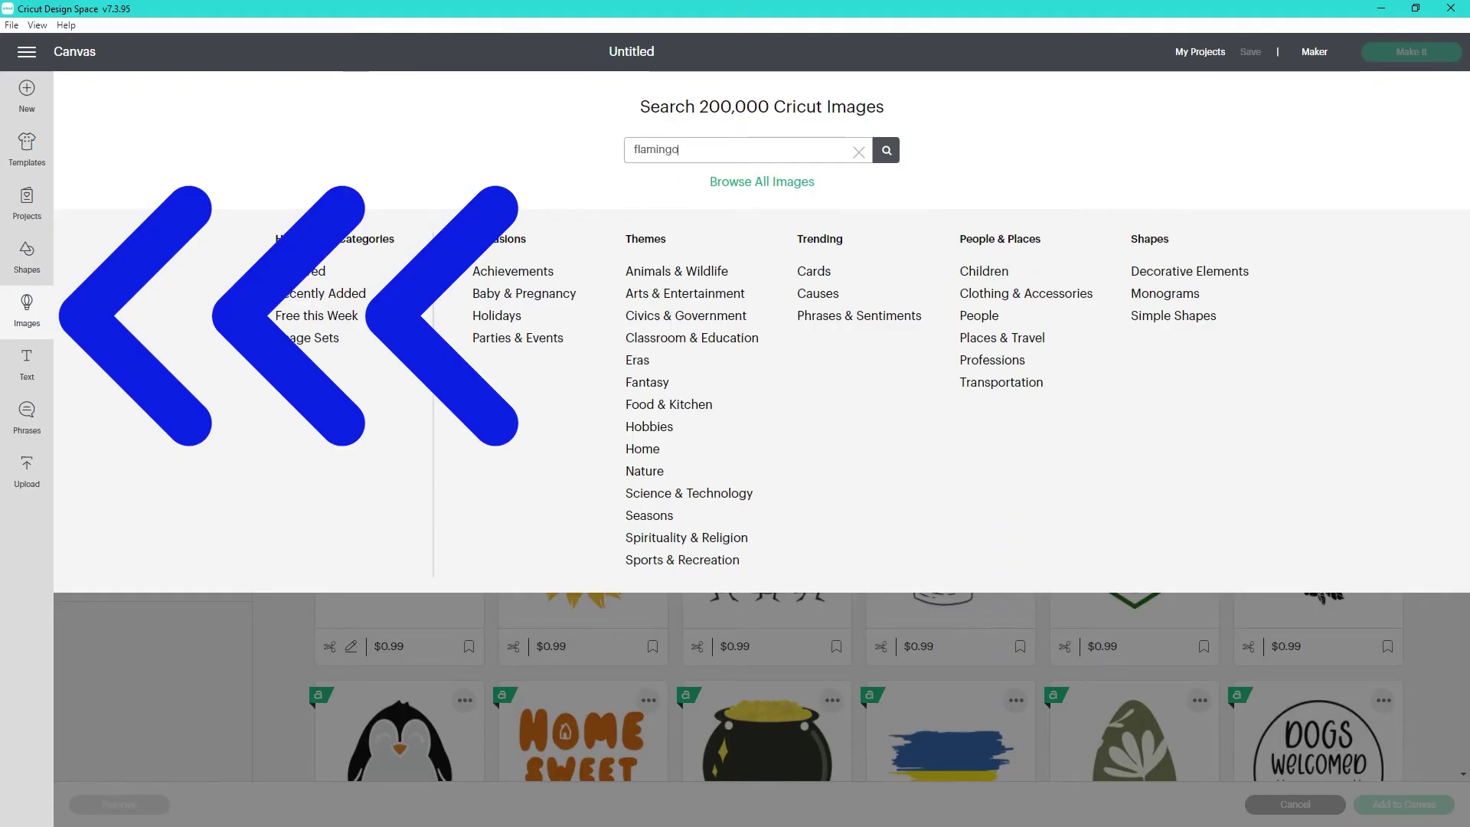
key("Return")
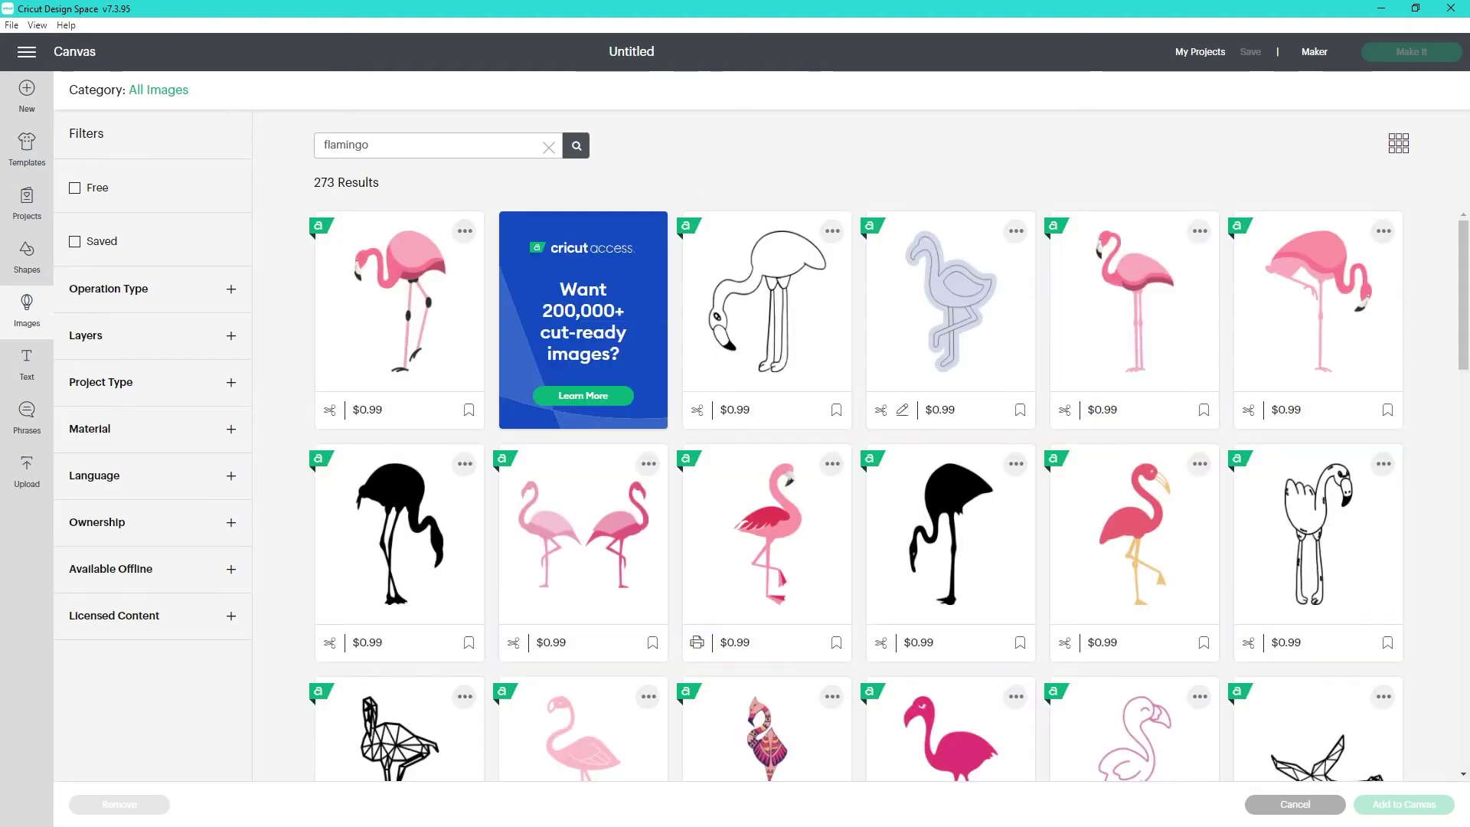
left_click(231, 522)
left_click(74, 578)
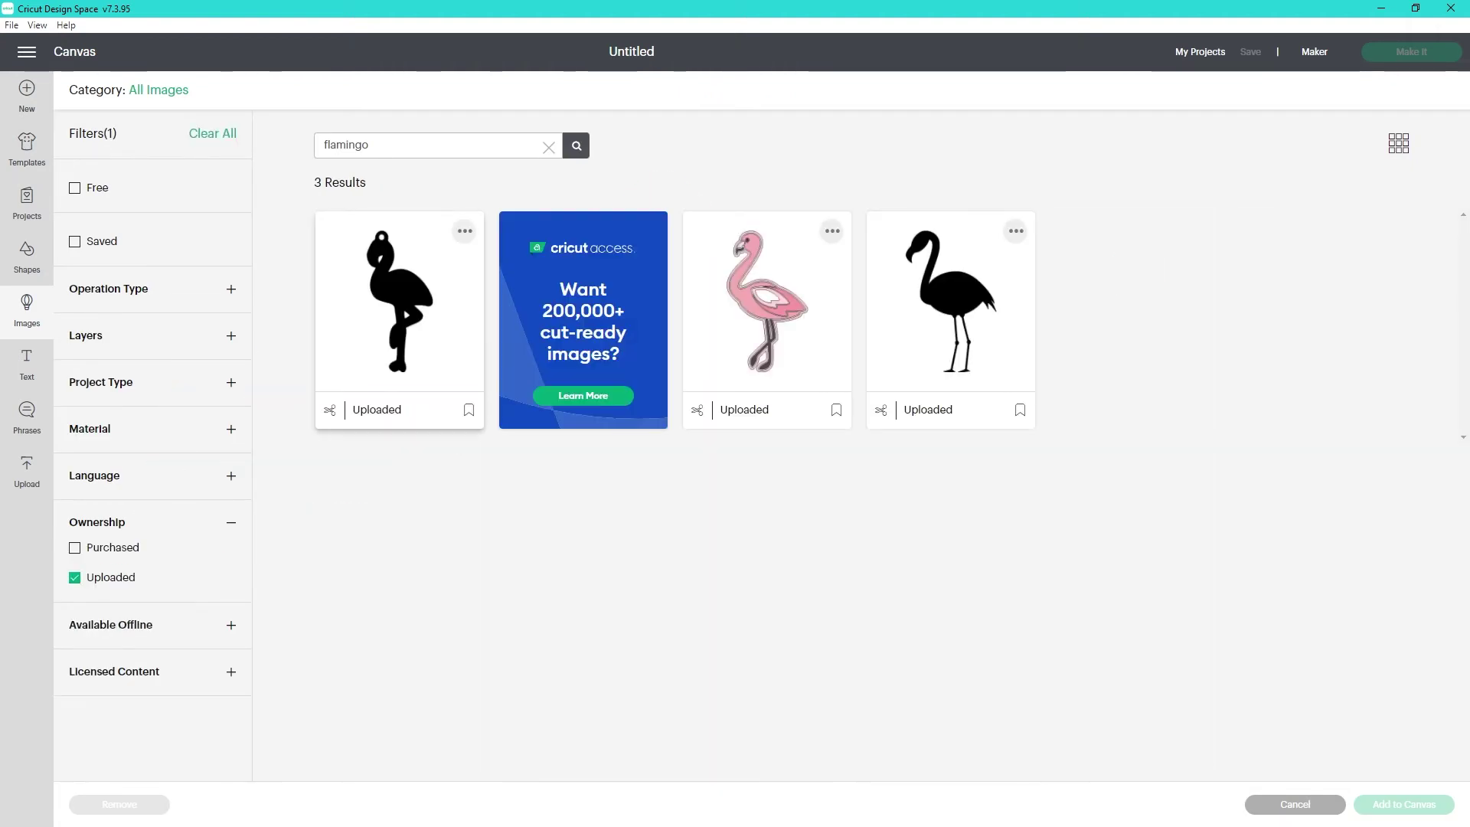
- Add the black flamingo silhouette with the keychain hole to the canvas and move it to about X 13.5, Y 3.6
left_click(399, 301)
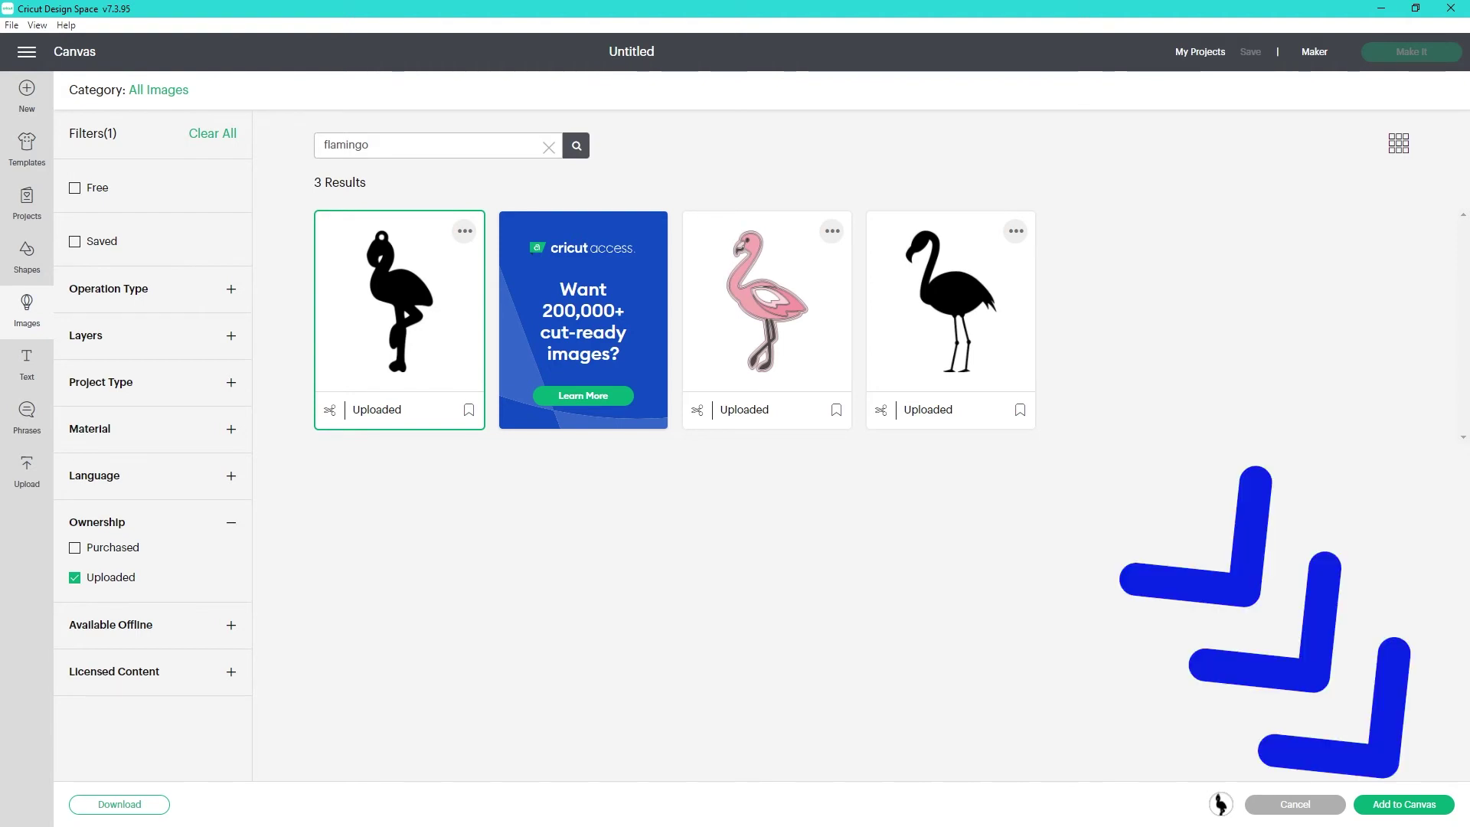
left_click(1403, 804)
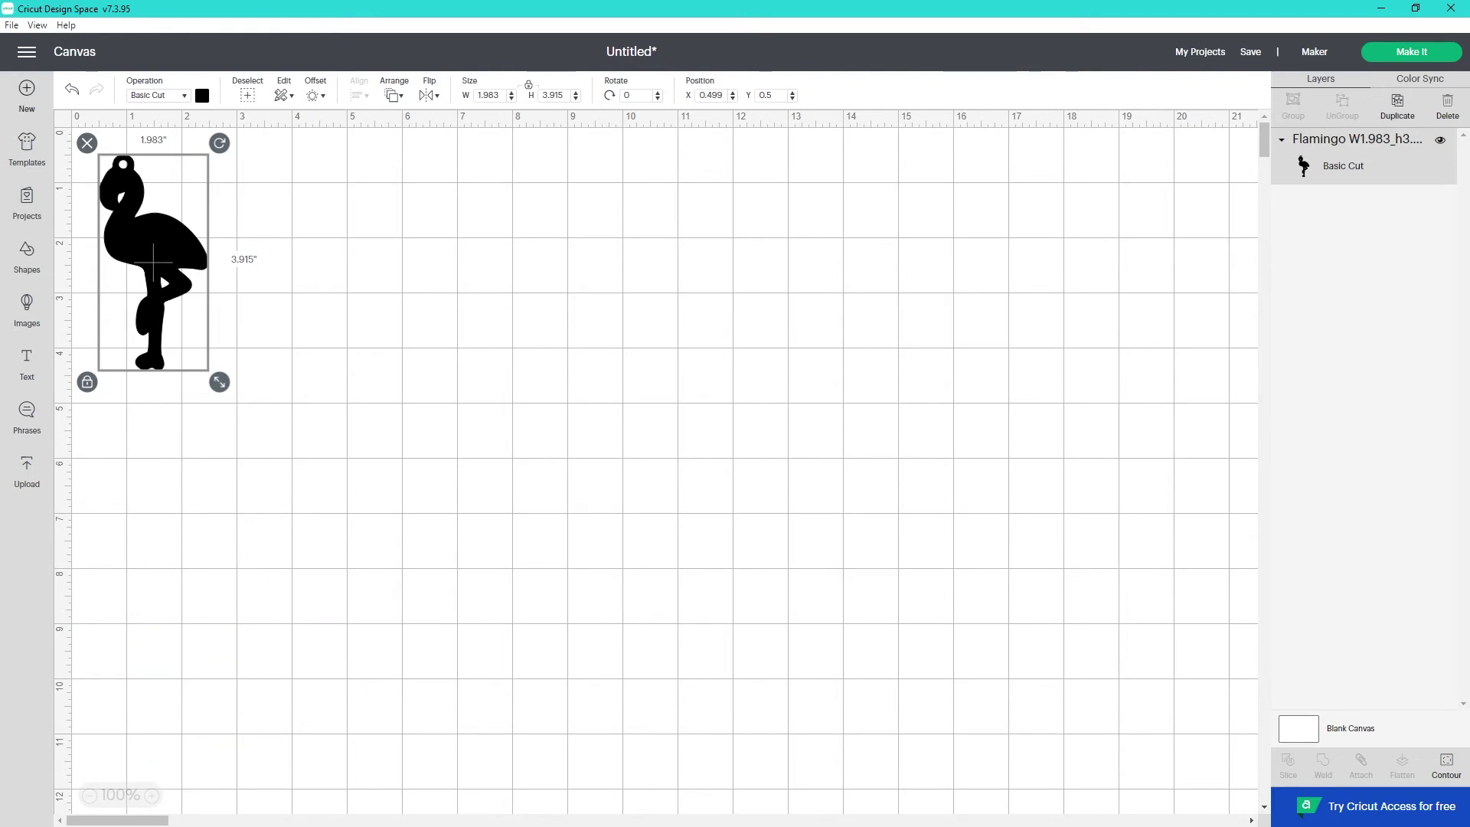
left_click_drag(153, 263, 719, 479)
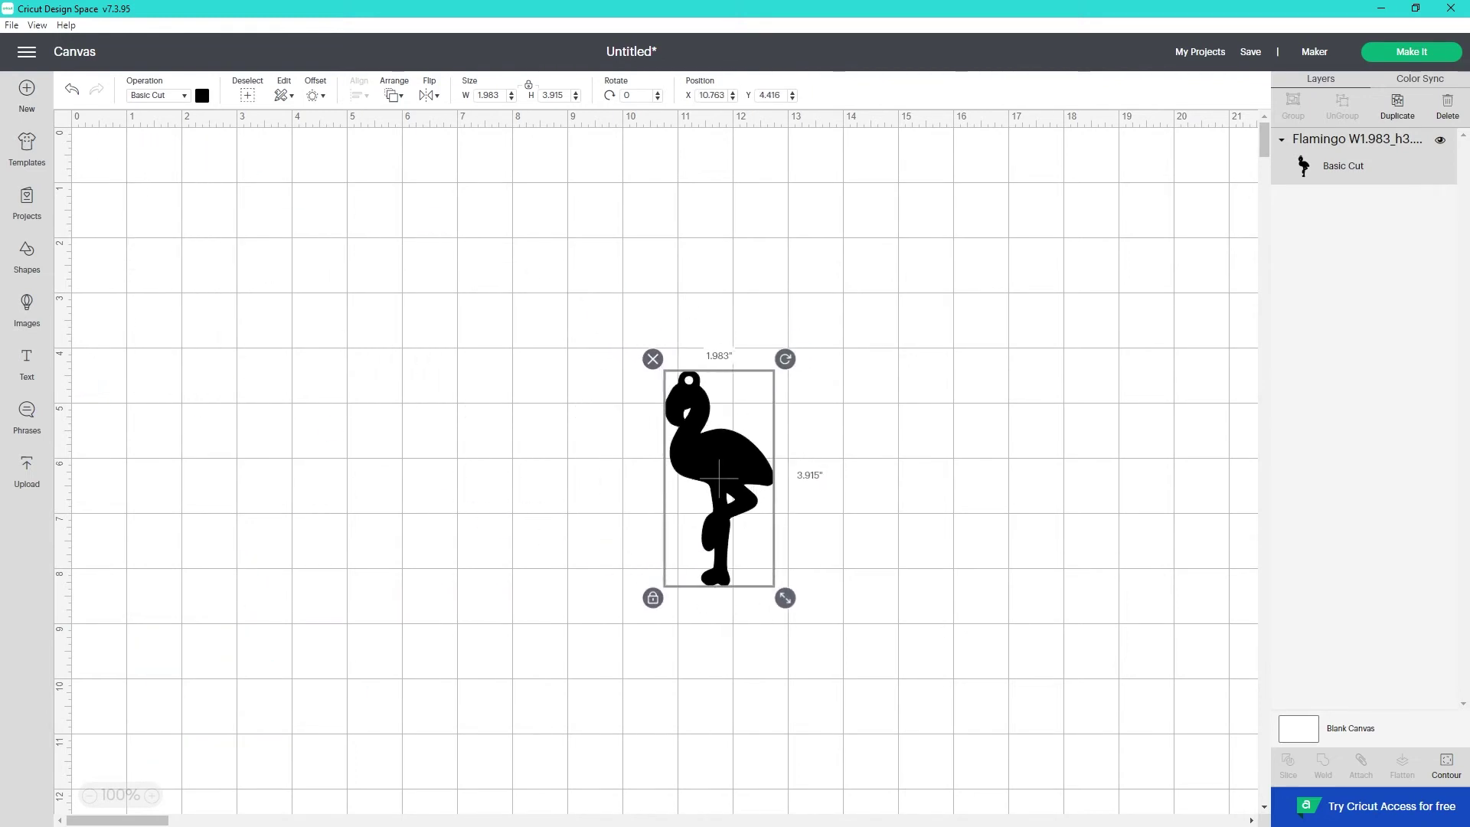
key("ctrl+plus")
key("ctrl+plus")
key("ctrl+plus")
key("ctrl+plus")
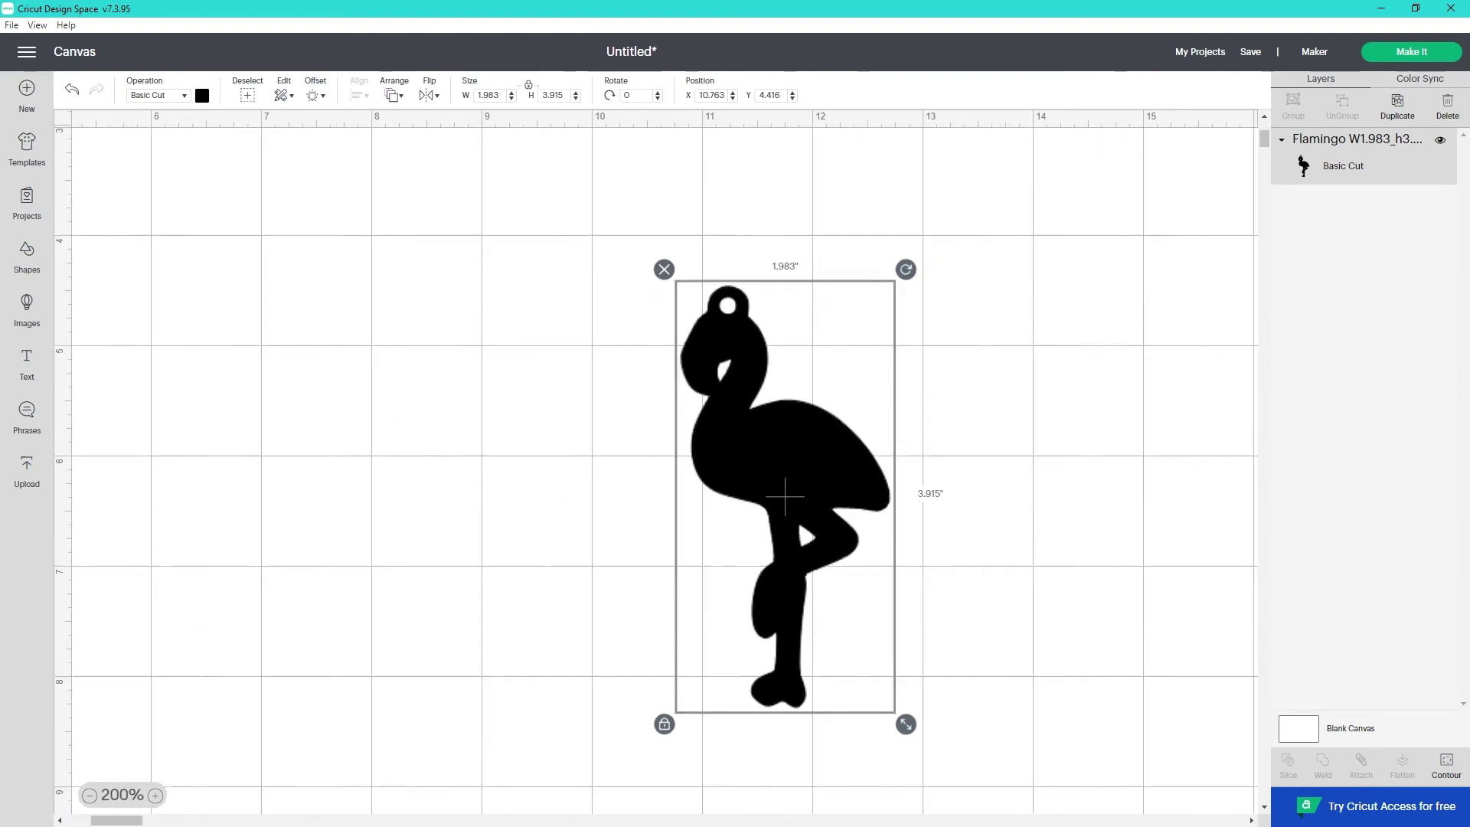
key("ctrl+plus")
scroll(665, 459, "right", 5)
left_click_drag(402, 602, 845, 476)
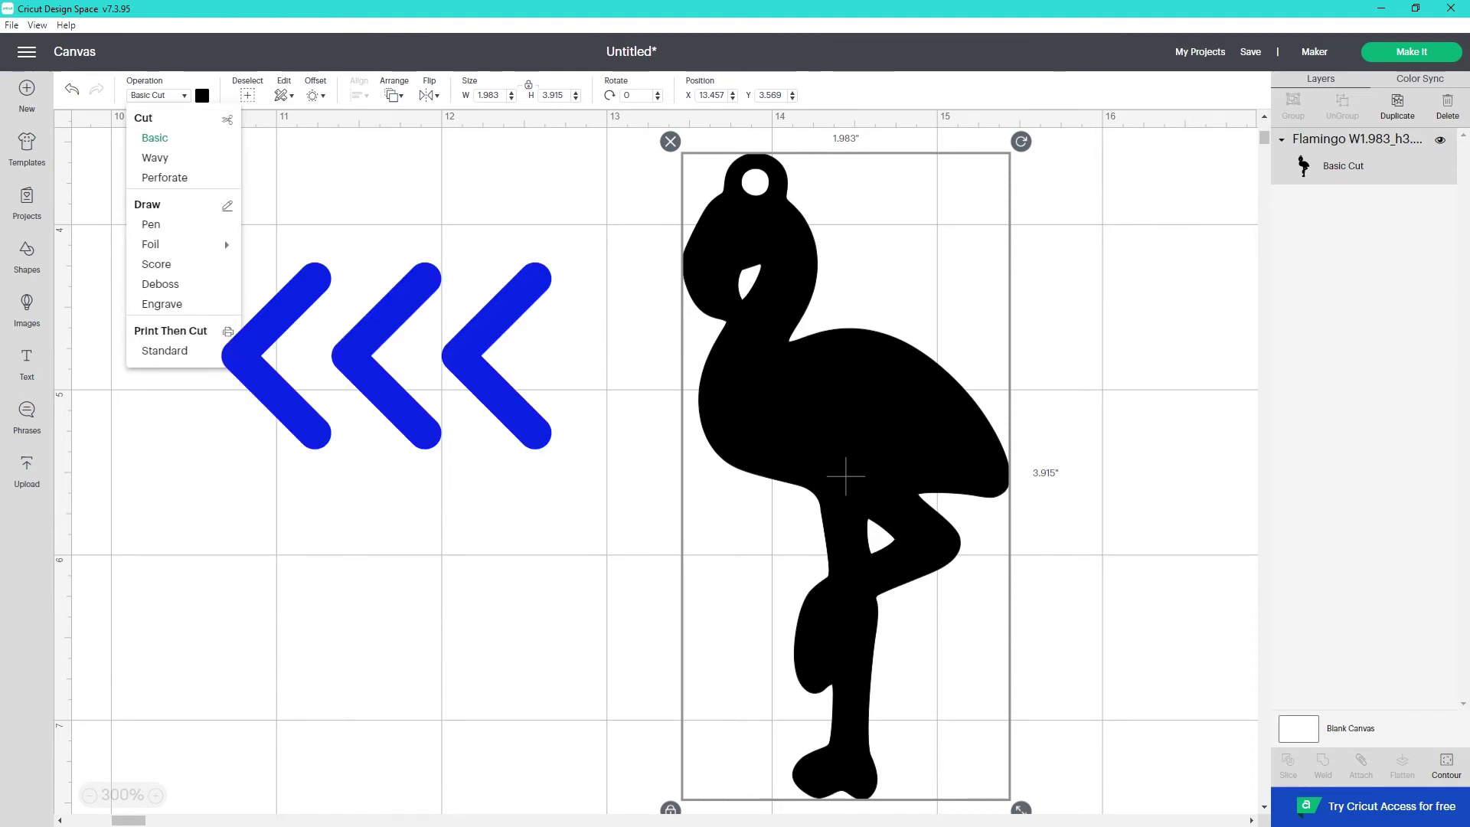
- Set the flamingo to standard Print Then Cut and fill it with the pink-and-teal flamingo pattern, filtering patterns by the rainbow color
left_click(157, 350)
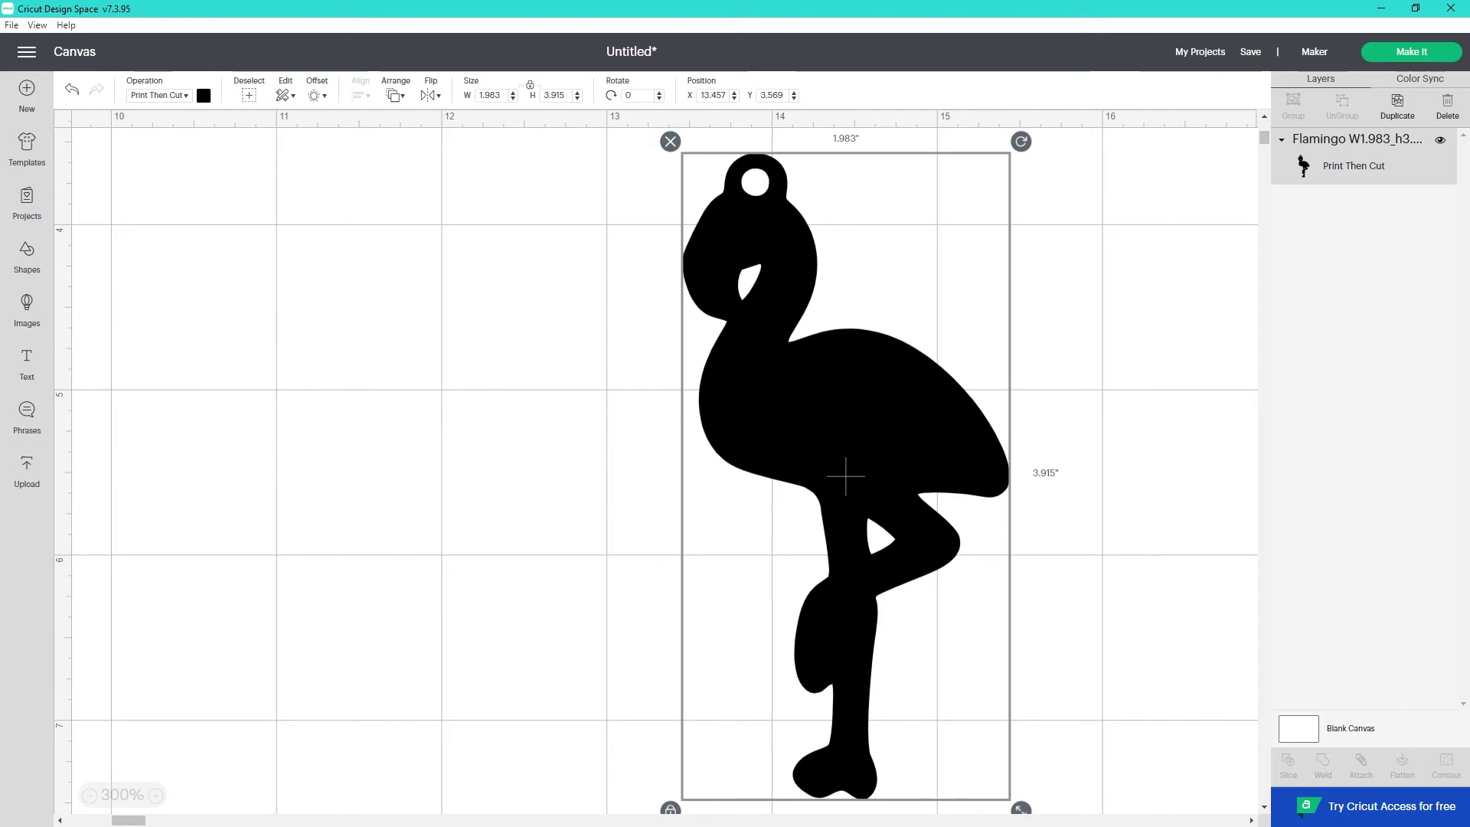
left_click(202, 95)
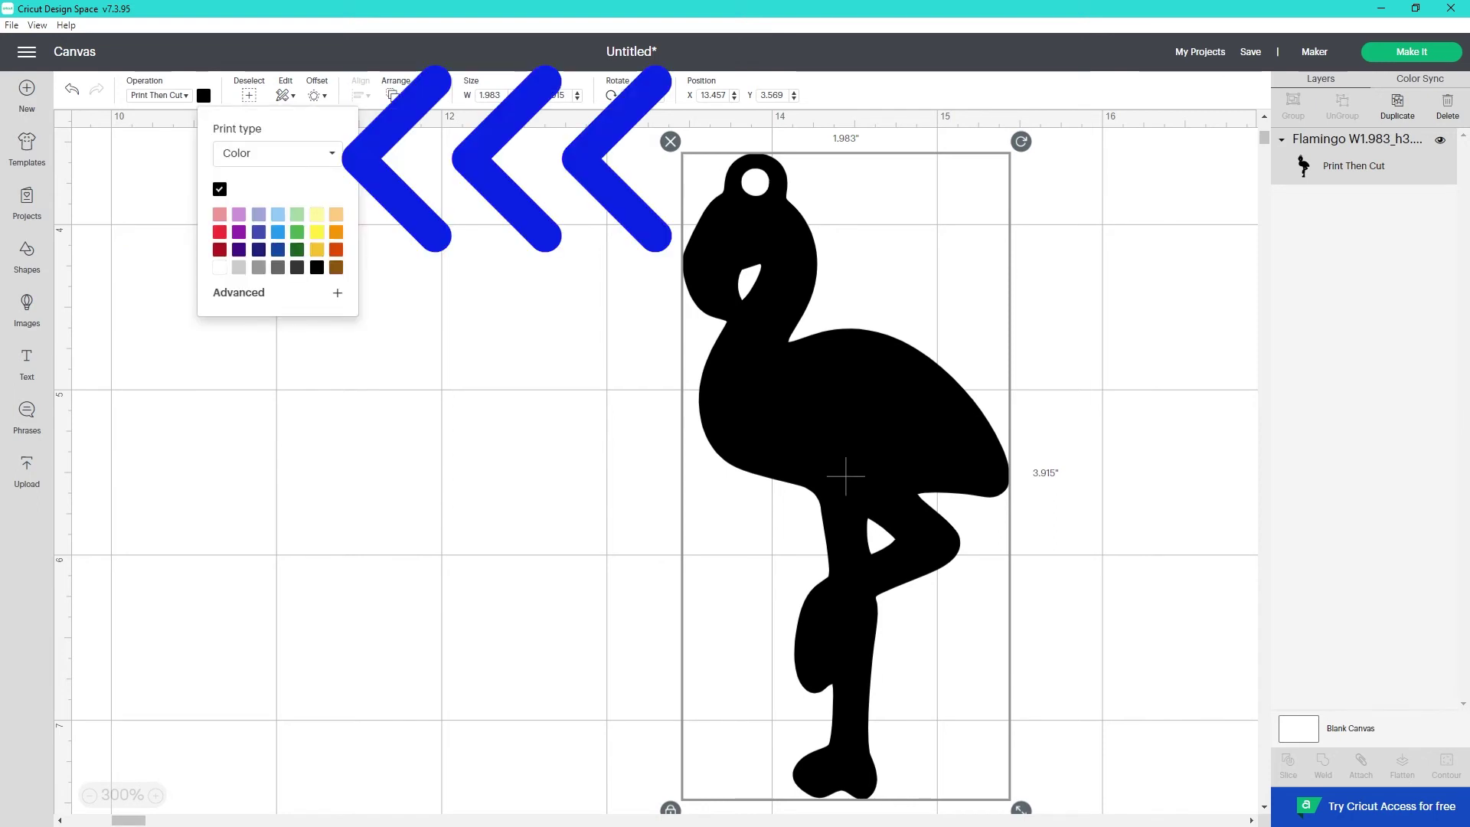
left_click(277, 153)
left_click(246, 202)
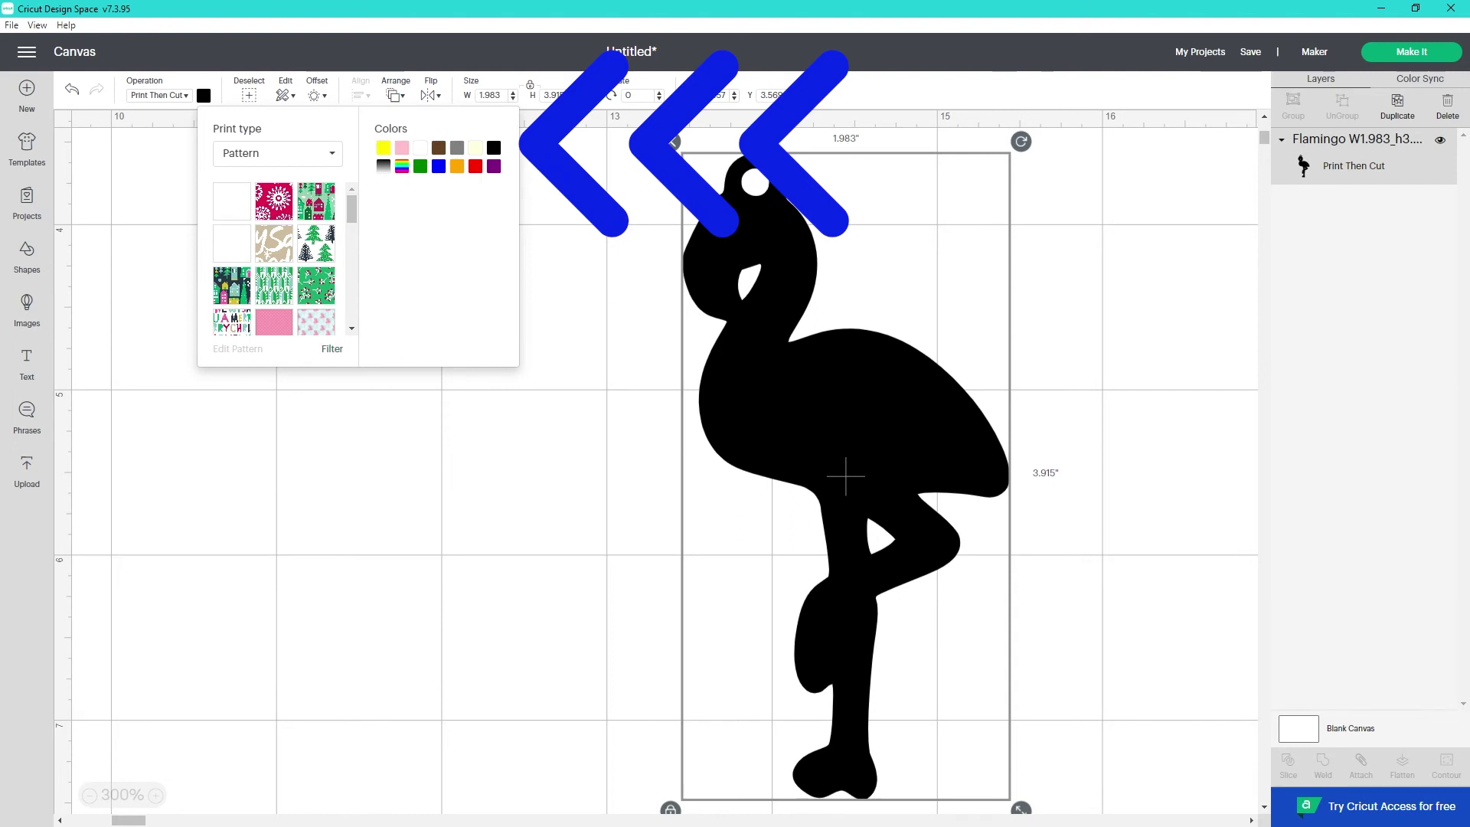
scroll(275, 259, "down", 3)
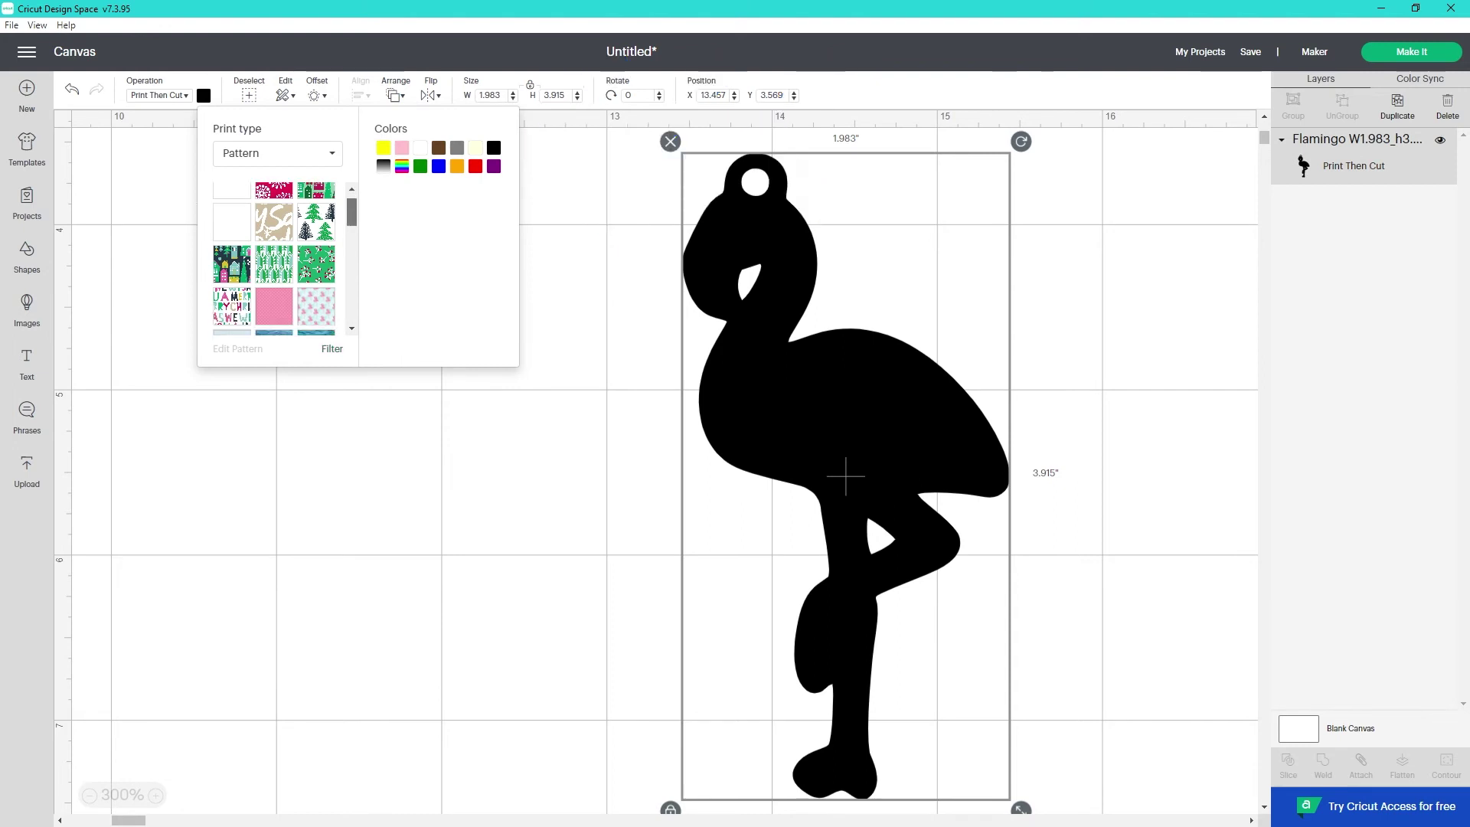
left_click(401, 165)
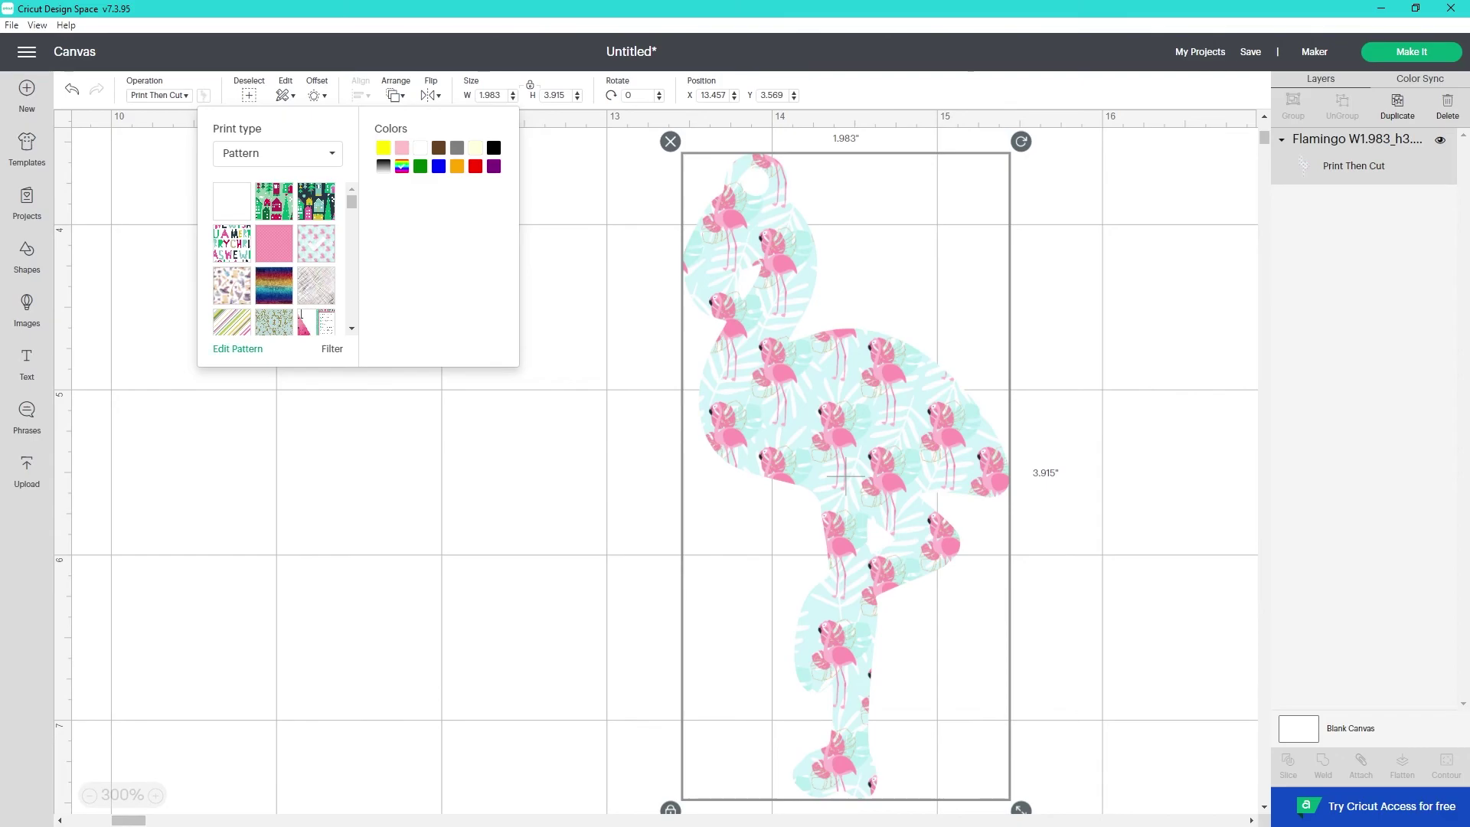
- Edit the flamingo's pattern fill and set its scale to 156
left_click(237, 348)
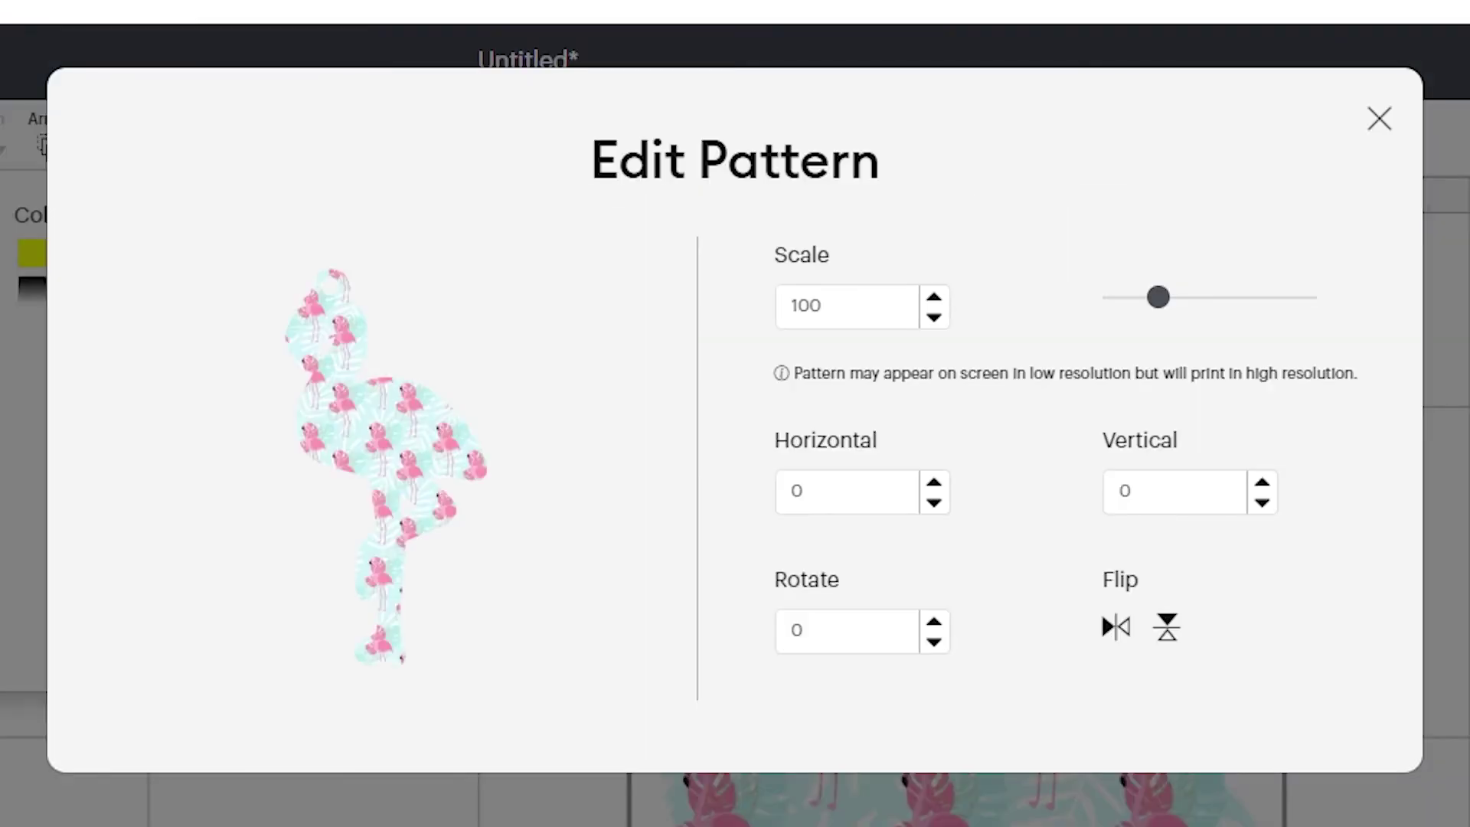
mouse_move(1158, 297)
left_mouse_down()
mouse_move(1211, 297)
mouse_move(1172, 297)
mouse_move(1186, 297)
left_mouse_up()
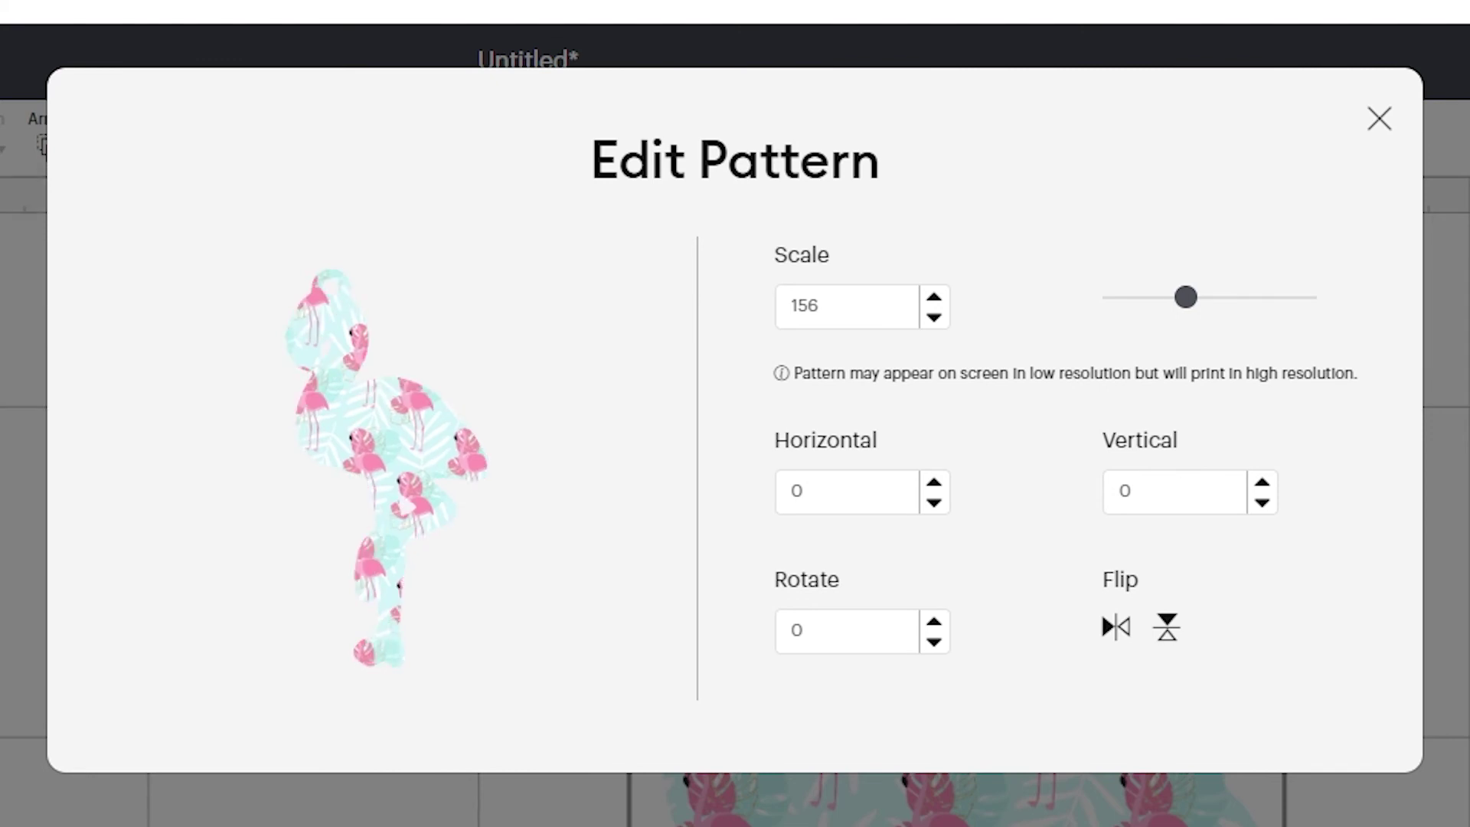
- Shift the pattern fill horizontally to a value of 30
key("Up")
key("Up")
key("Up")
key("Up")
key("Up")
key("Up")
key("Up")
key("Up")
key("Up")
key("Up")
key("Up")
key("Up")
key("Up")
key("Up")
key("Up")
key("Up")
key("Up")
key("Up")
key("Up")
key("Up")
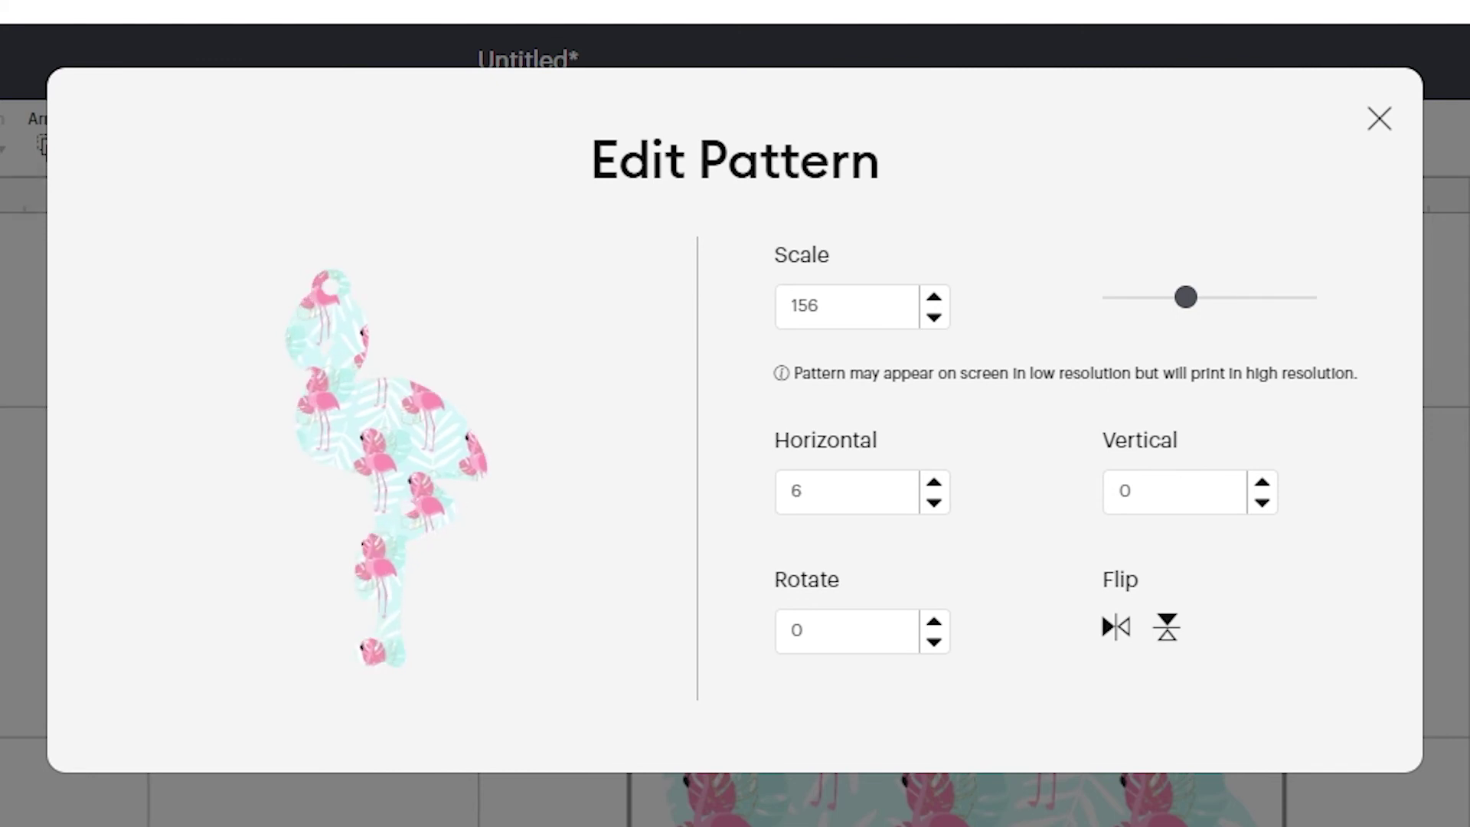
key("Up")
key("Up")
key("Up")
key("Up")
key("Up")
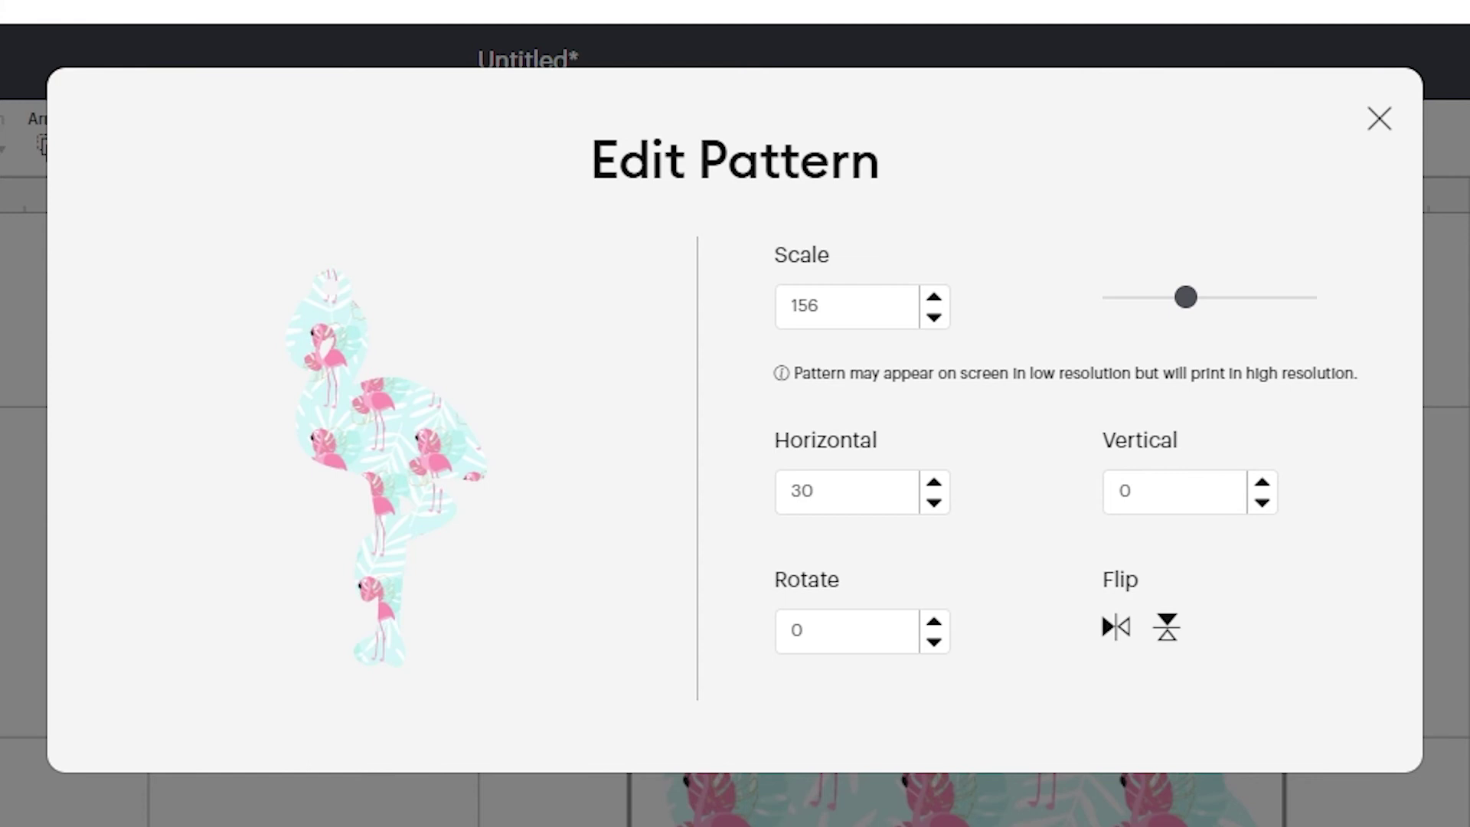
- Shift the pattern fill vertically, raising the value in increments and finally entering 1000
key("Tab")
key("Up")
key("Up")
key("Up")
key("Up")
key("Up")
key("Up")
key("Up")
key("Up")
key("Up")
key("Up")
key("Up")
key("Up")
key("Up")
key("Up")
key("Up")
key("Up")
key("Up")
key("Up")
key("Up")
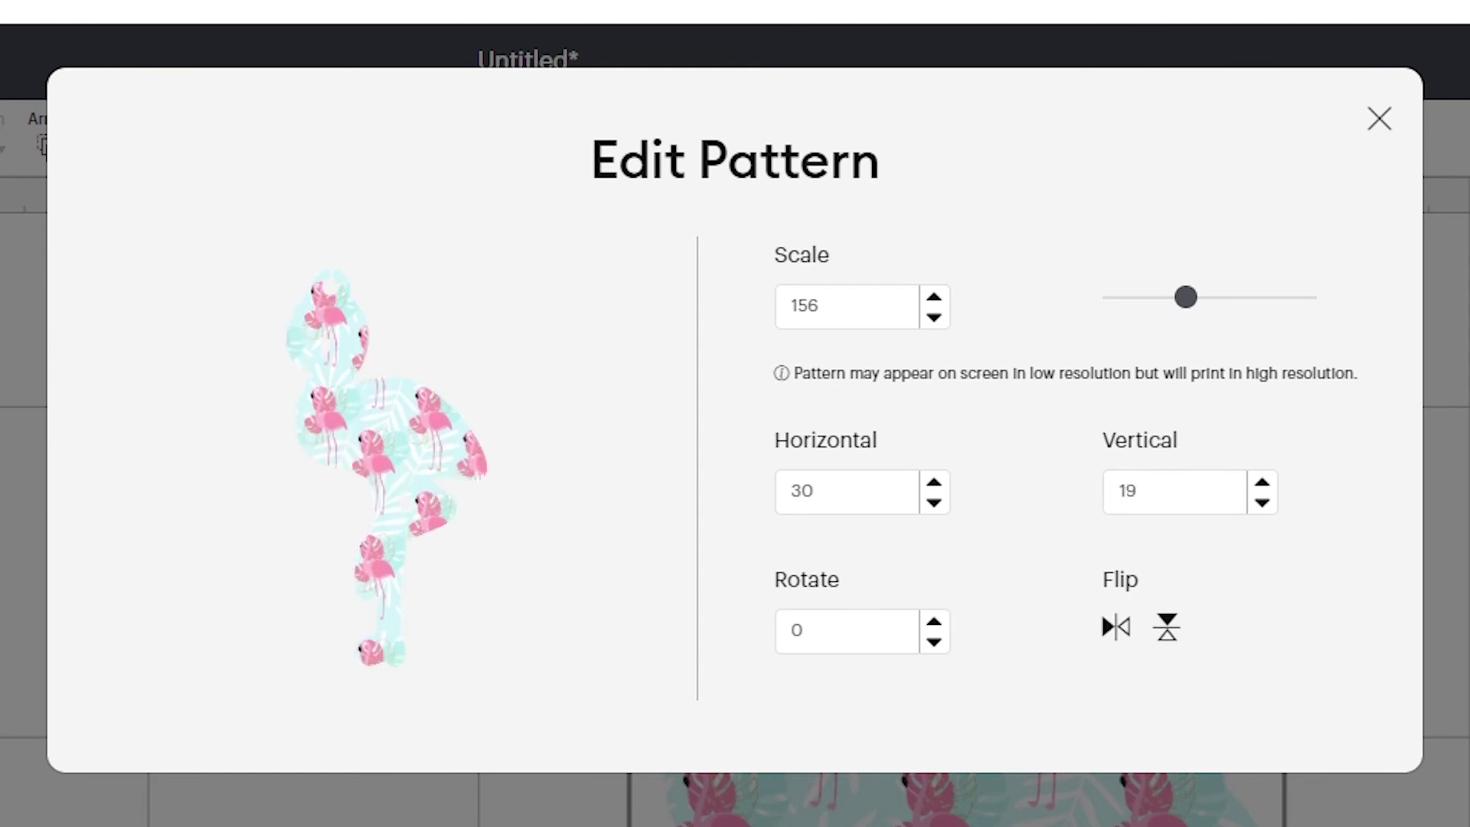
key("Up")
key("Up")
key("ctrl+a")
type("1000")
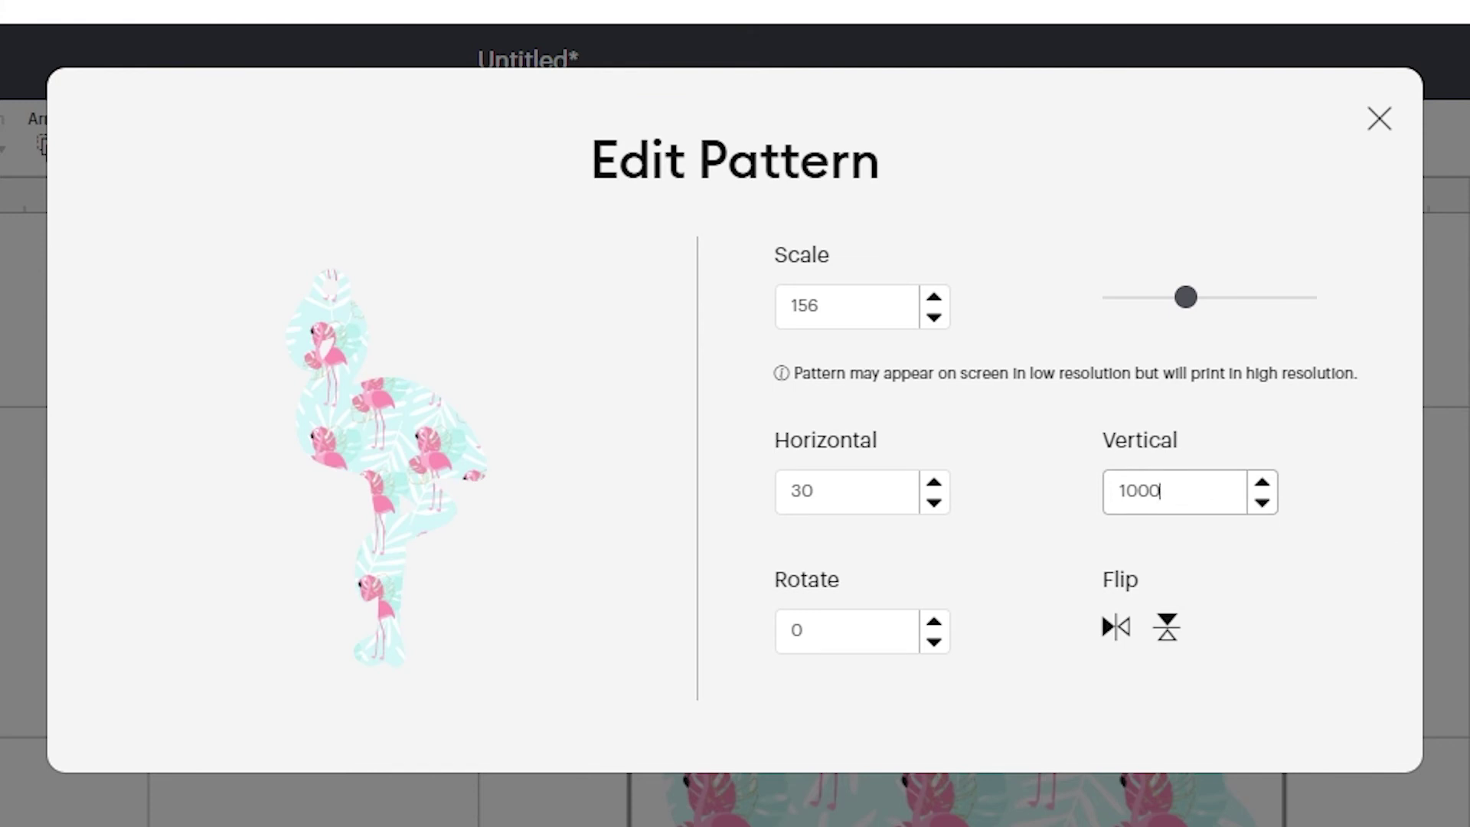
key("Tab")
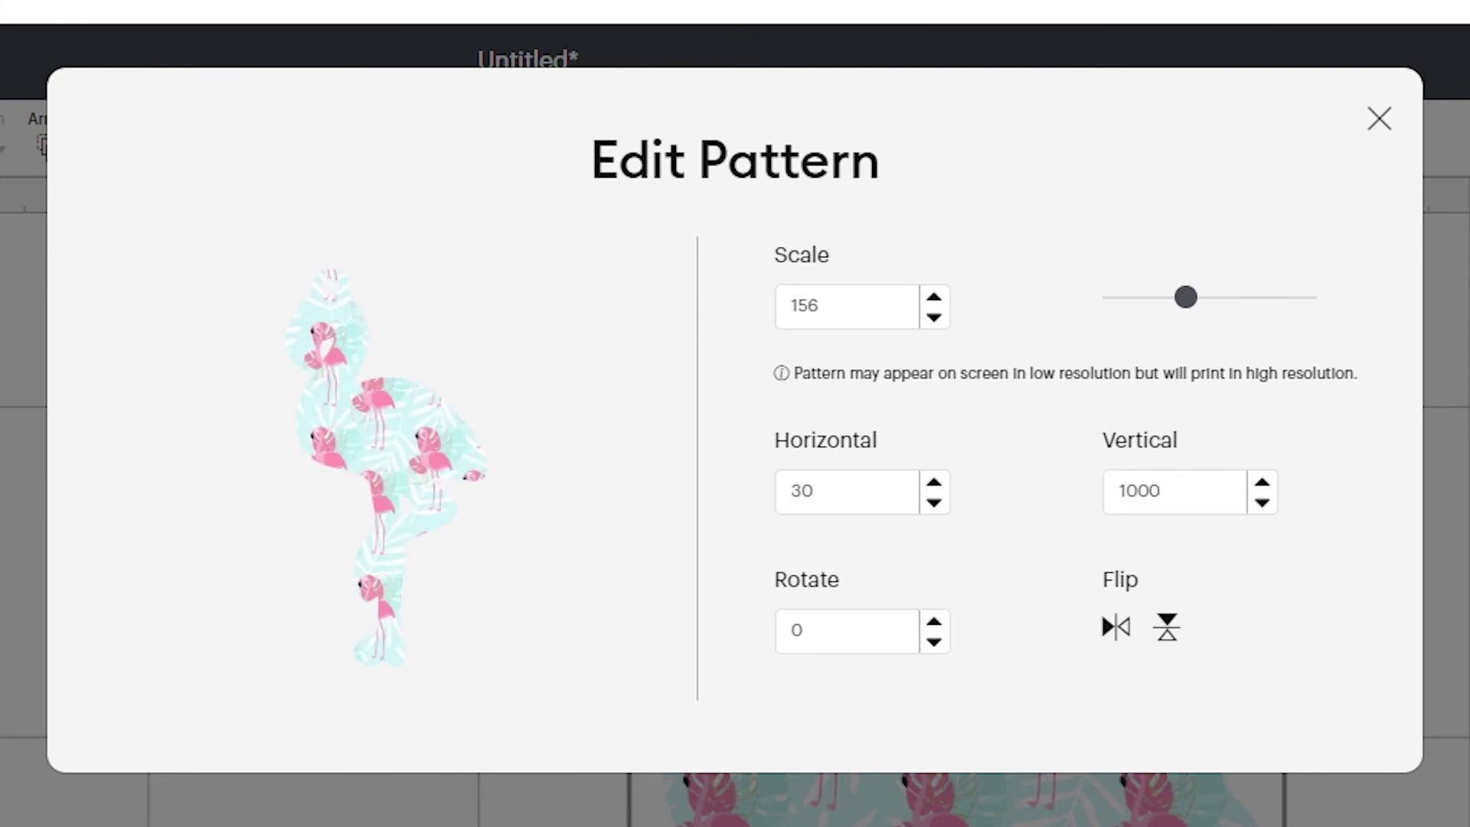
- Try a pattern rotation of 45 and set the rotation back to 0
left_click(933, 621)
left_click(801, 630)
key("BackSpace")
type("45")
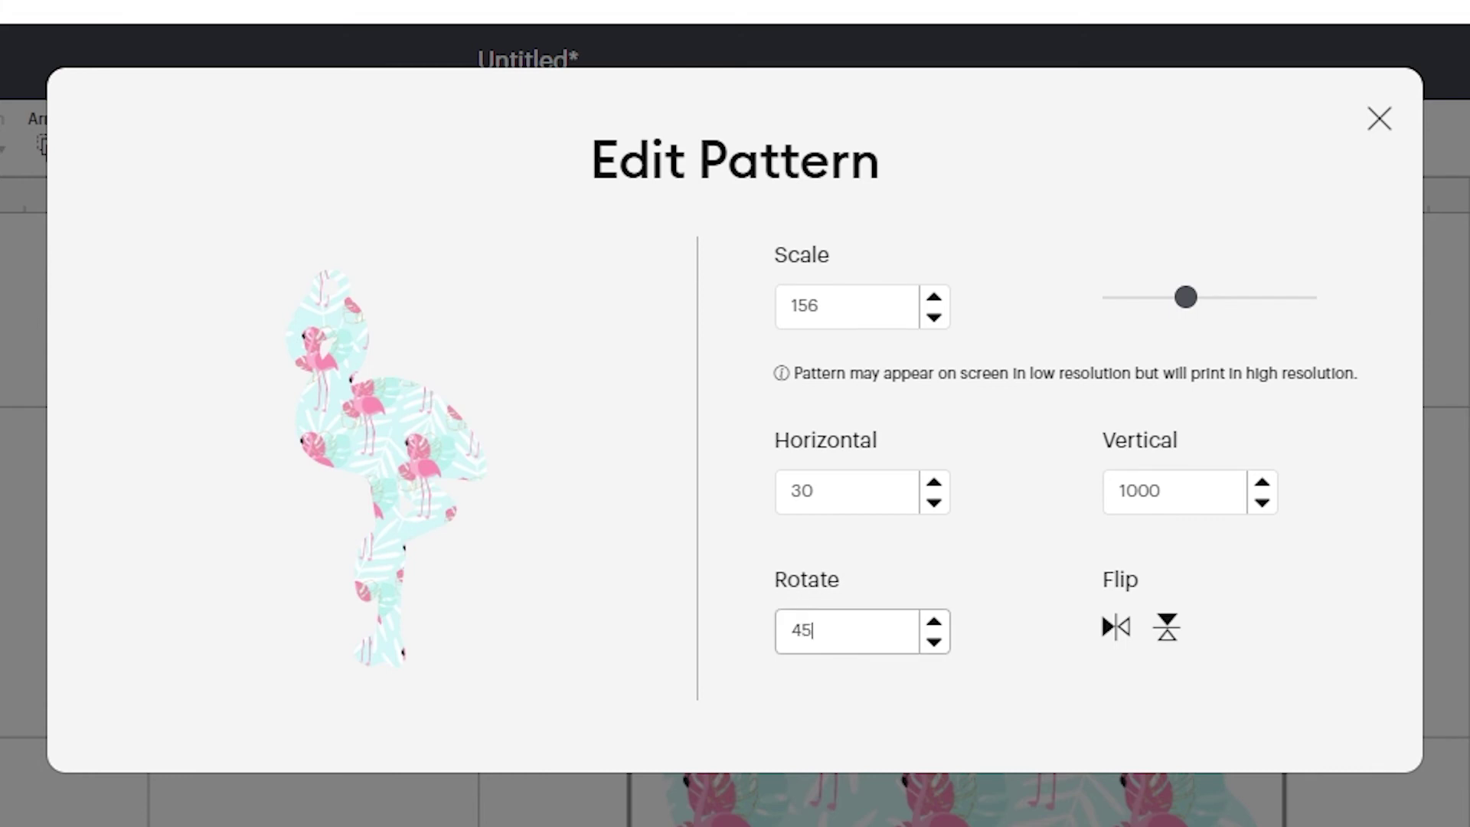
key("ctrl+a")
type("0")
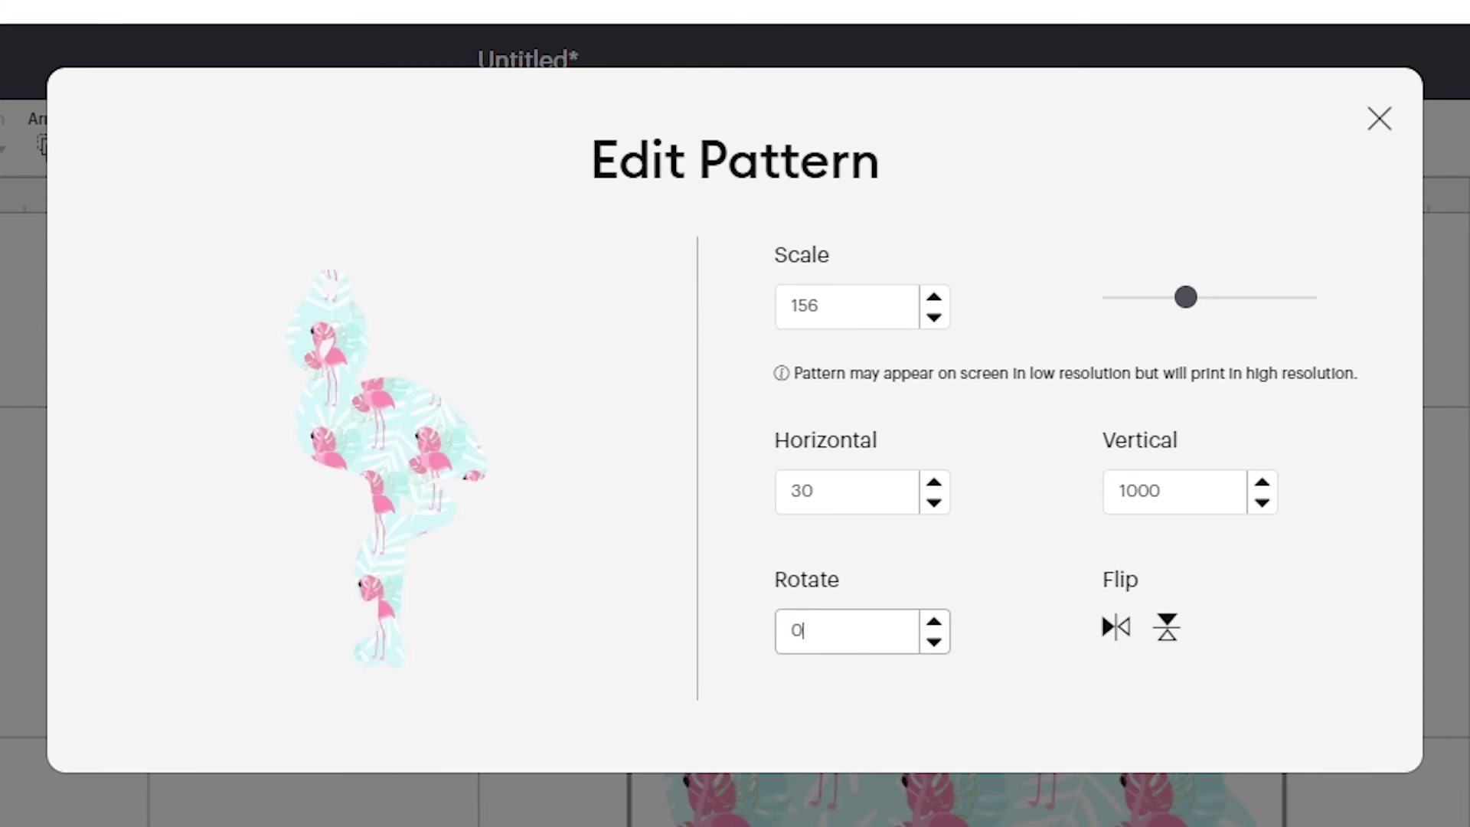
- Reset the pattern's horizontal and vertical offsets to 0
double_click(801, 491)
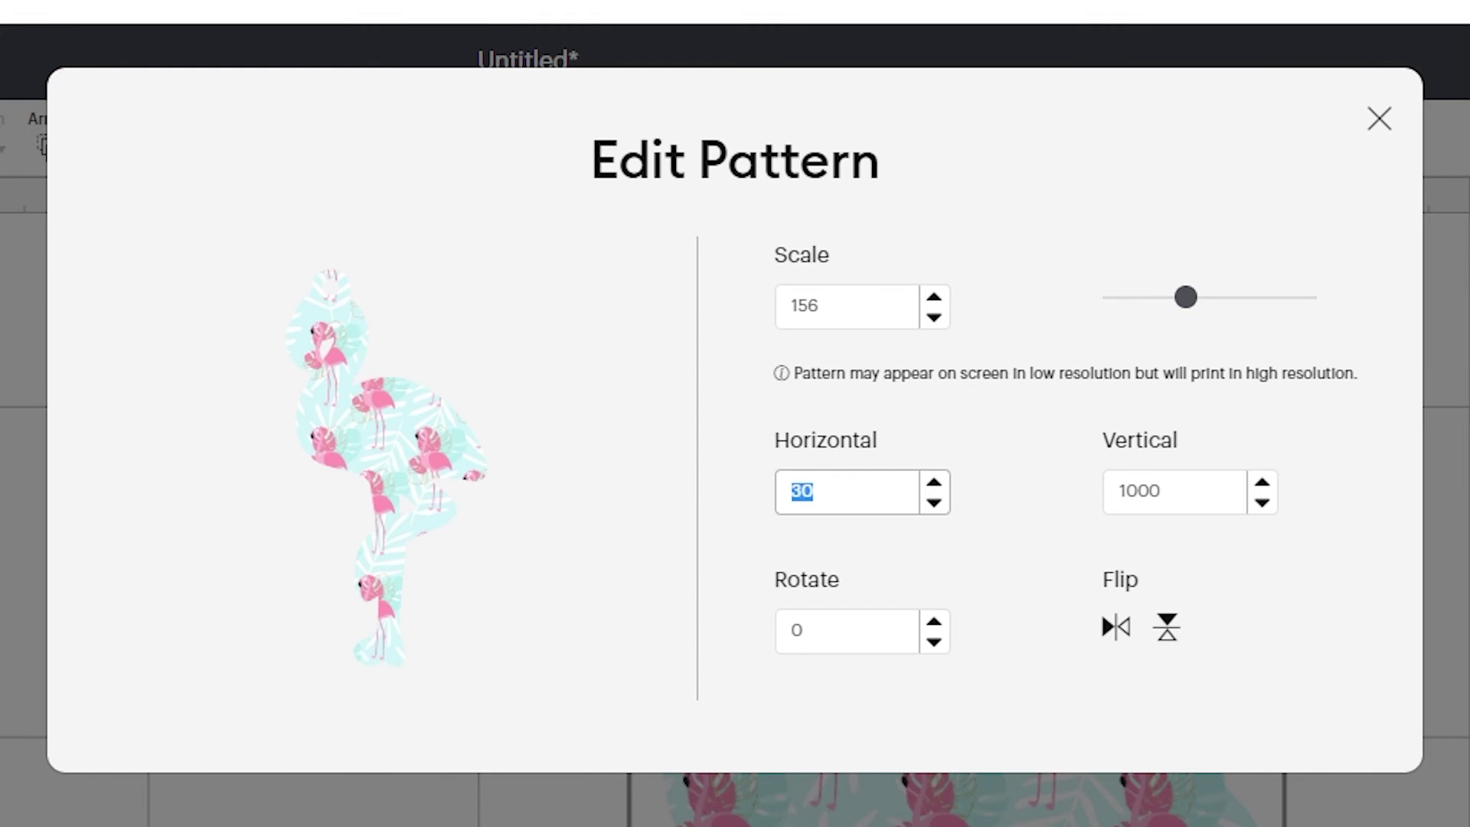
type("0")
key("Tab")
type("0")
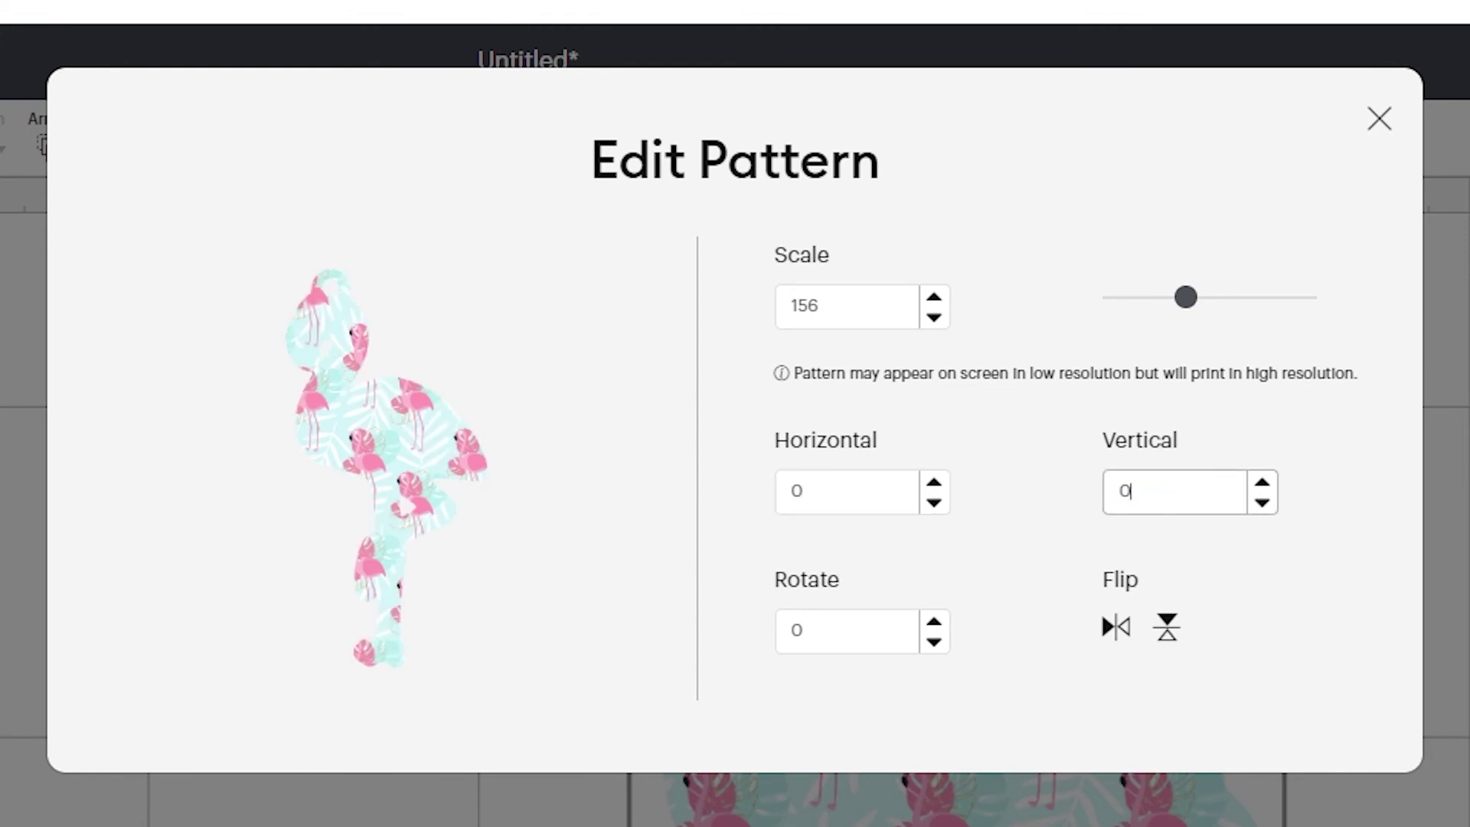
key("Return")
- Raise the pattern's horizontal offset to 14 to reposition the printed flamingos inside the shape
key("Up")
key("Up")
key("Up")
key("Up")
key("Up")
key("Up")
key("Up")
key("Up")
key("Up")
key("Up")
key("Up")
key("Up")
key("Up")
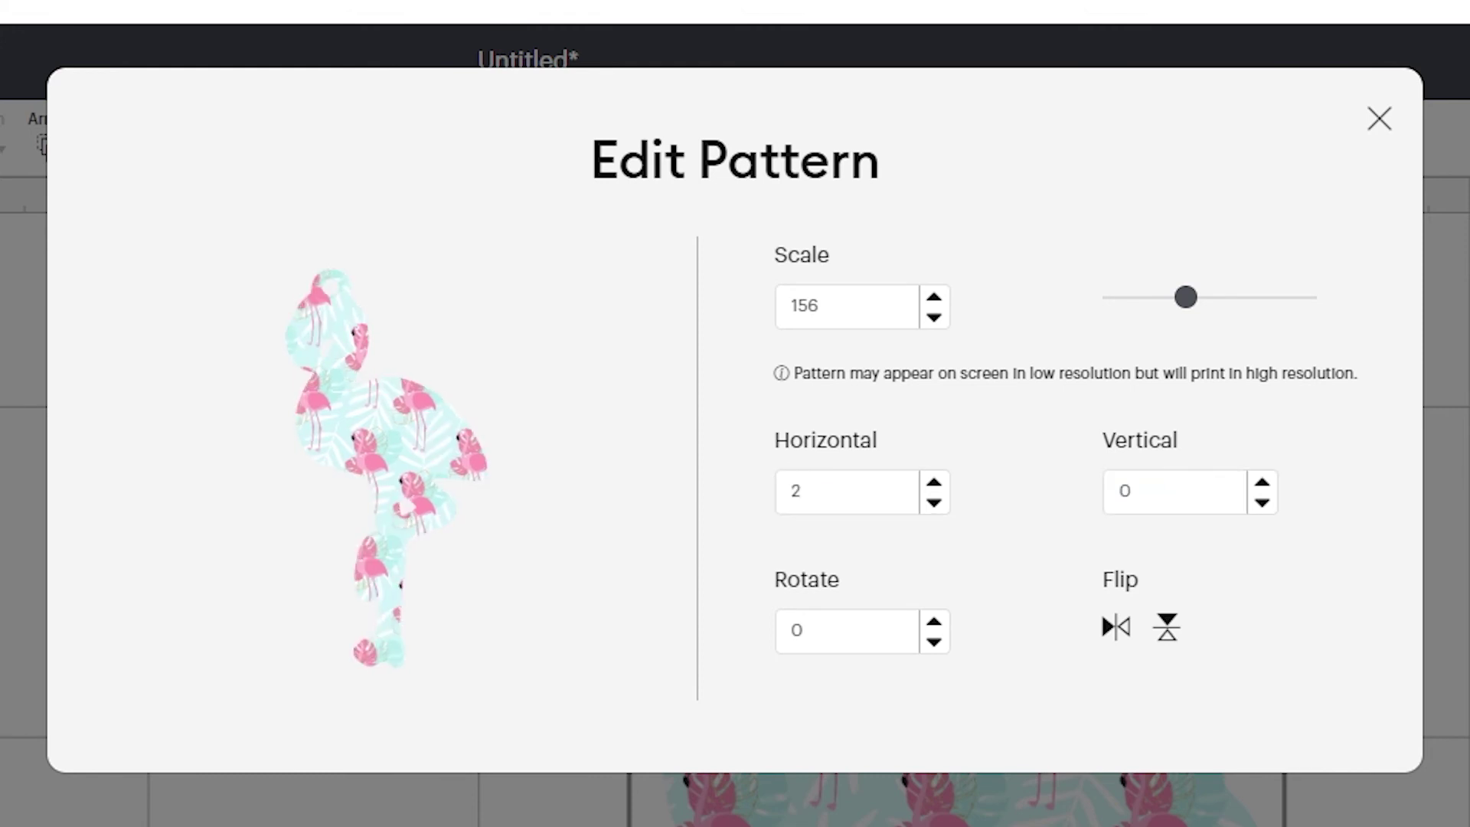
key("Up")
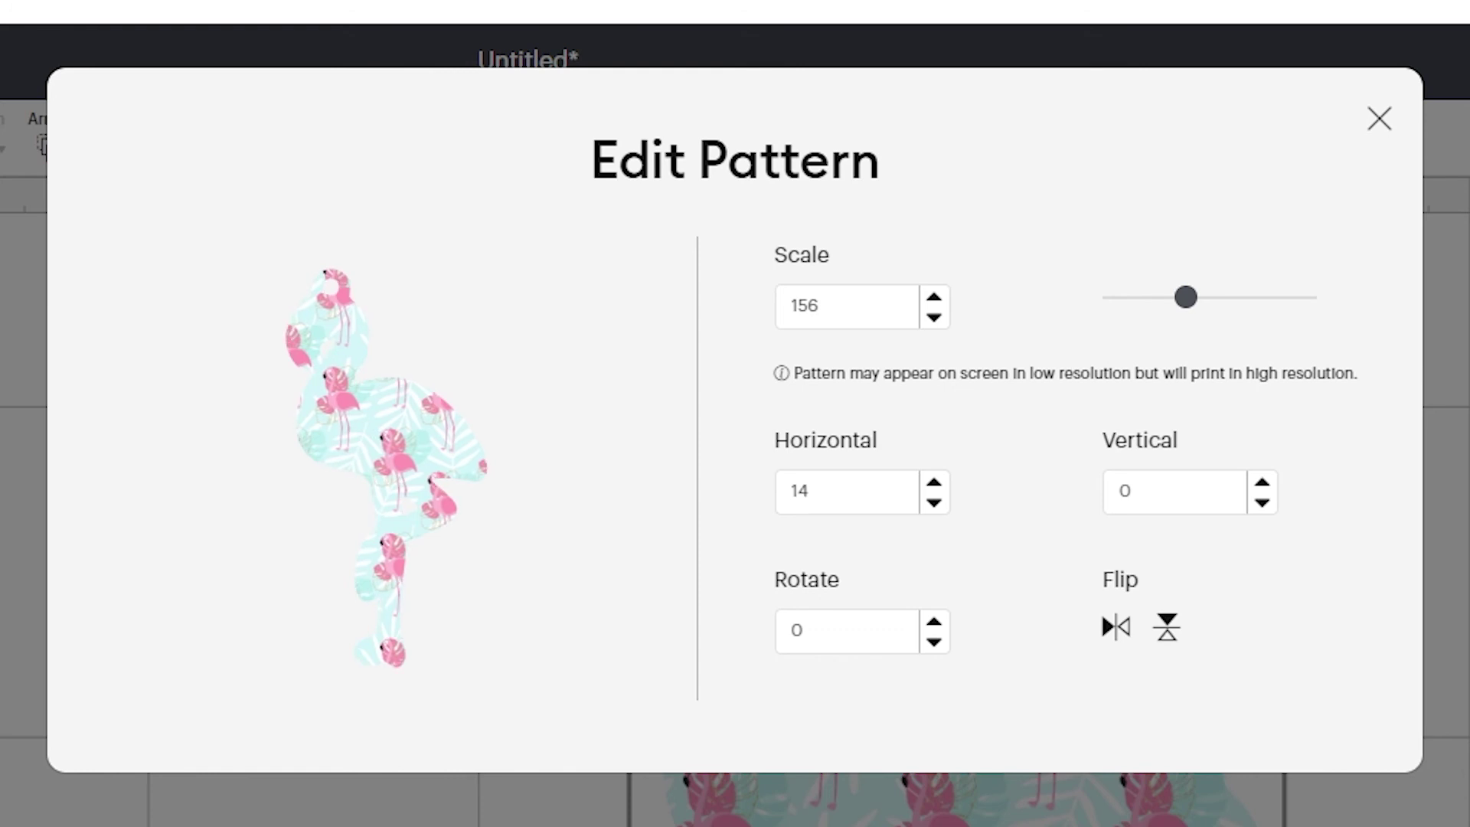
- Lower the pattern's vertical offset to -19 and close the pattern editor
key("Tab")
key("Down")
key("Down")
key("Down")
key("Down")
key("Down")
key("Down")
key("Down")
key("Down")
key("Down")
key("Down")
key("Down")
key("Down")
key("Down")
key("Down")
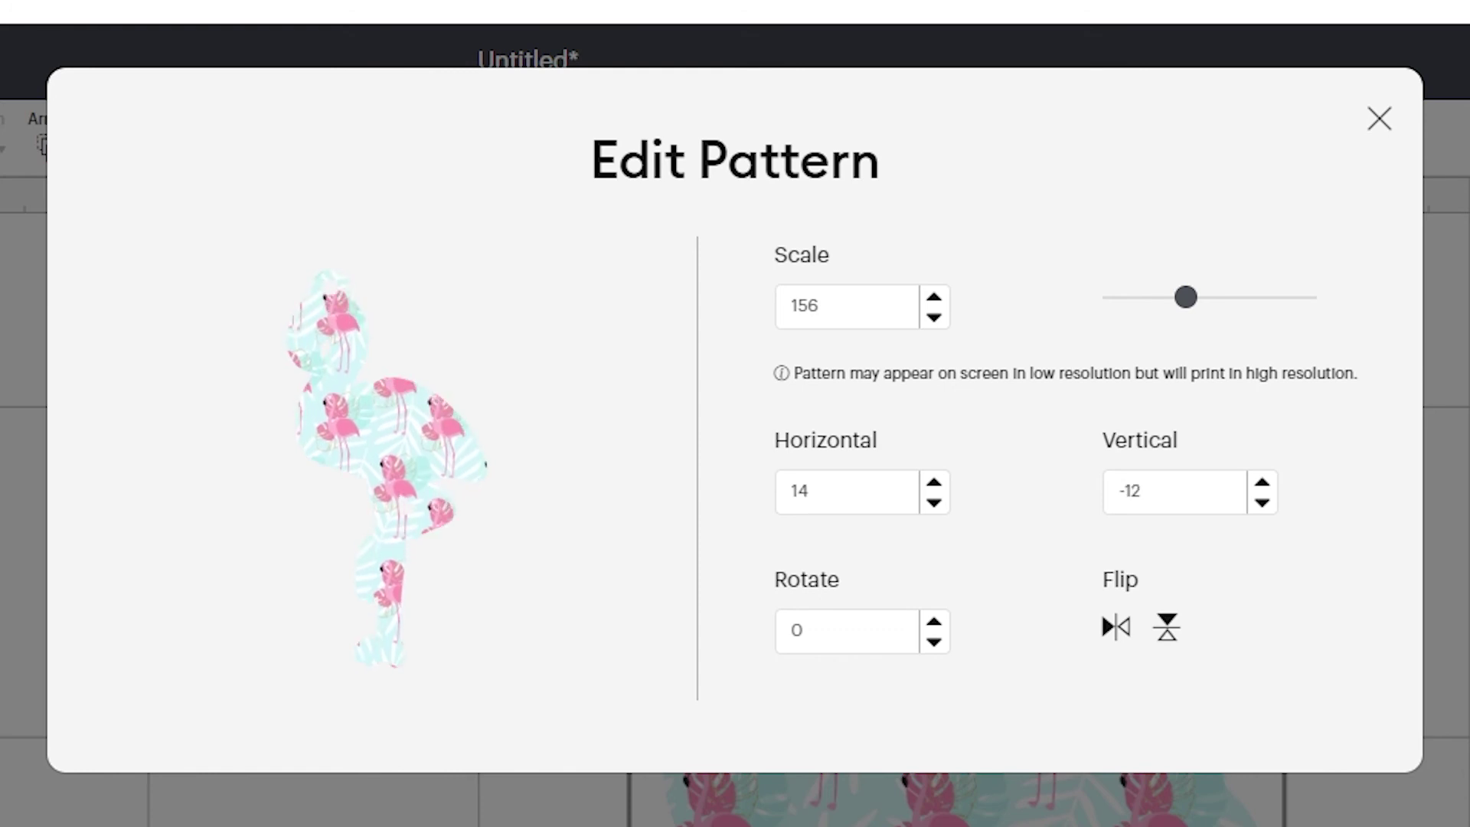
key("Down")
key("Down")
key("Down")
key("Down")
key("Down")
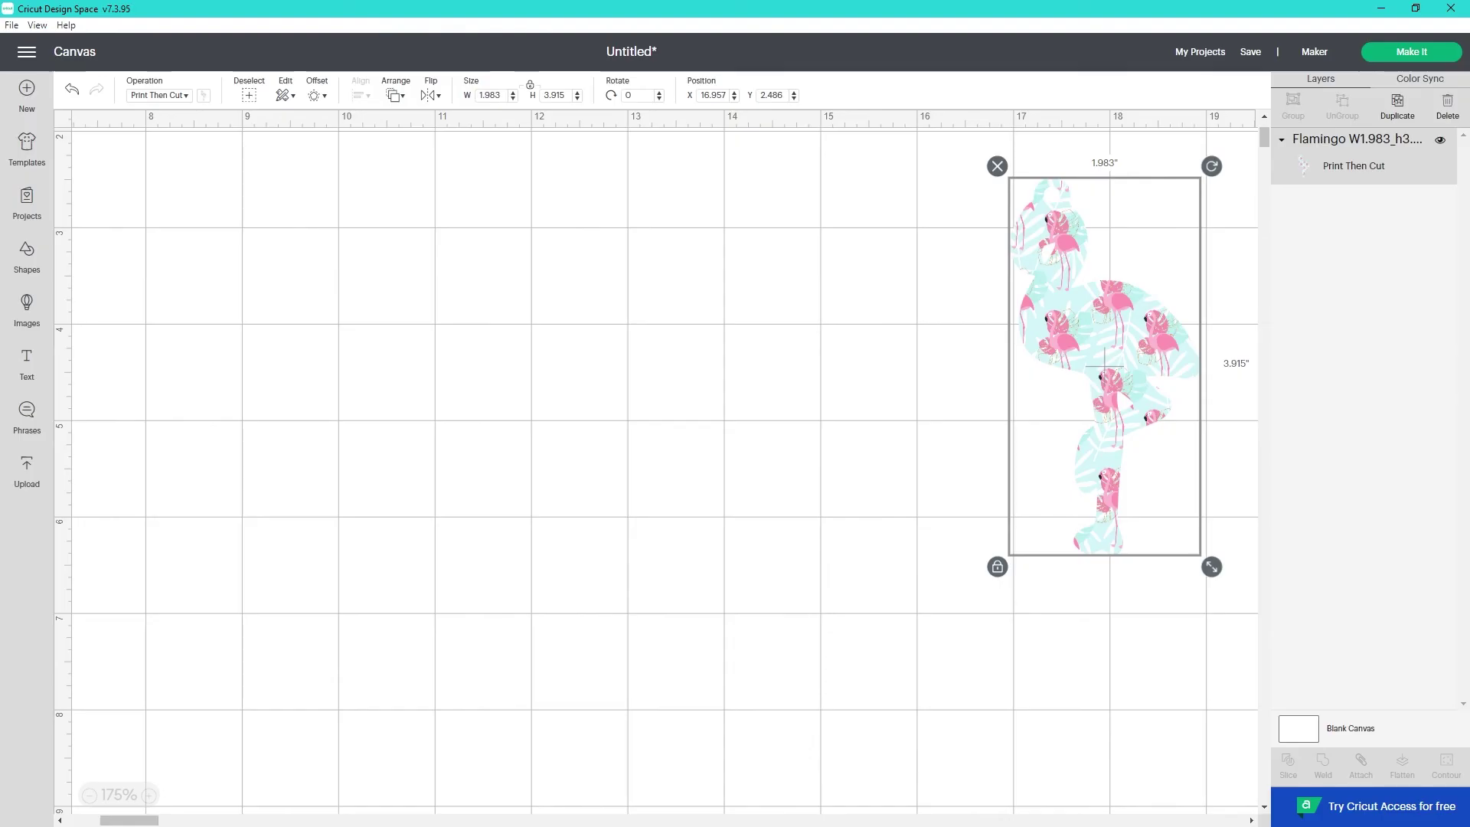
left_click(1397, 107)
- Move one flamingo away from its copy and flip it horizontally
left_click_drag(1133, 399, 569, 405)
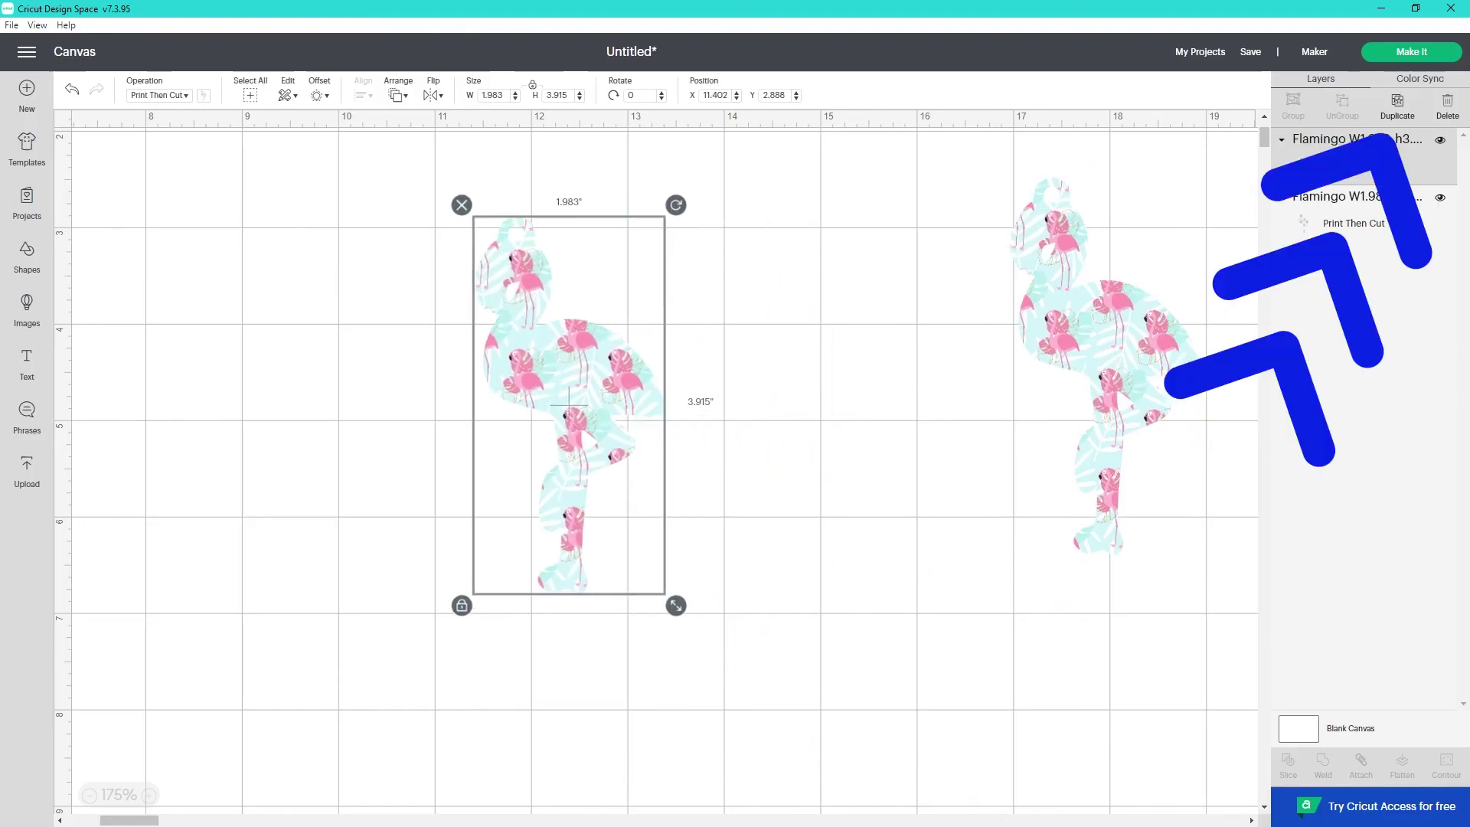
left_click(432, 95)
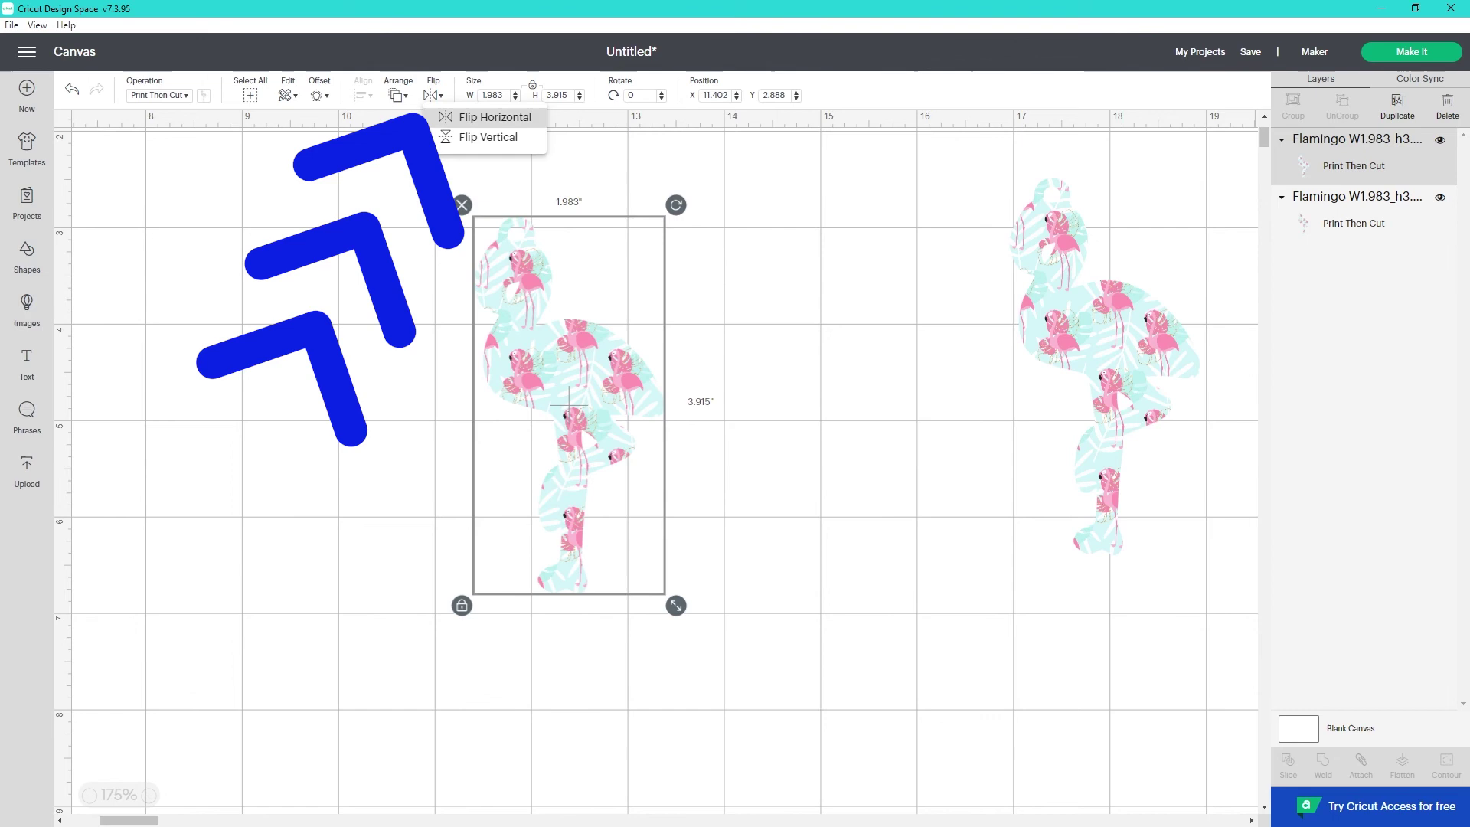
left_click(493, 114)
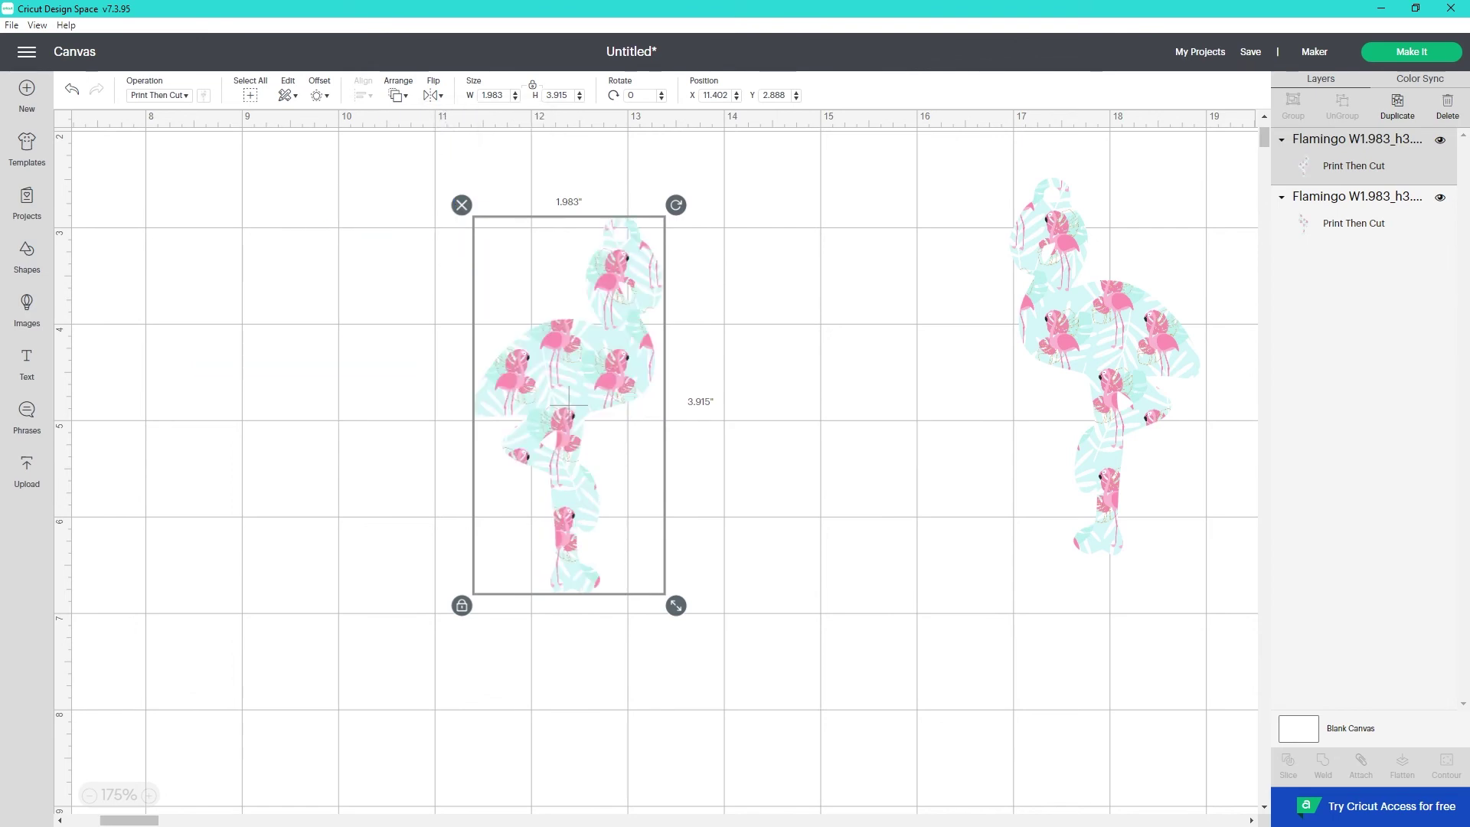
- Browse the pattern library filtered by the rainbow colour and fill the flipped flamingo with a multicoloured pattern
left_click(203, 95)
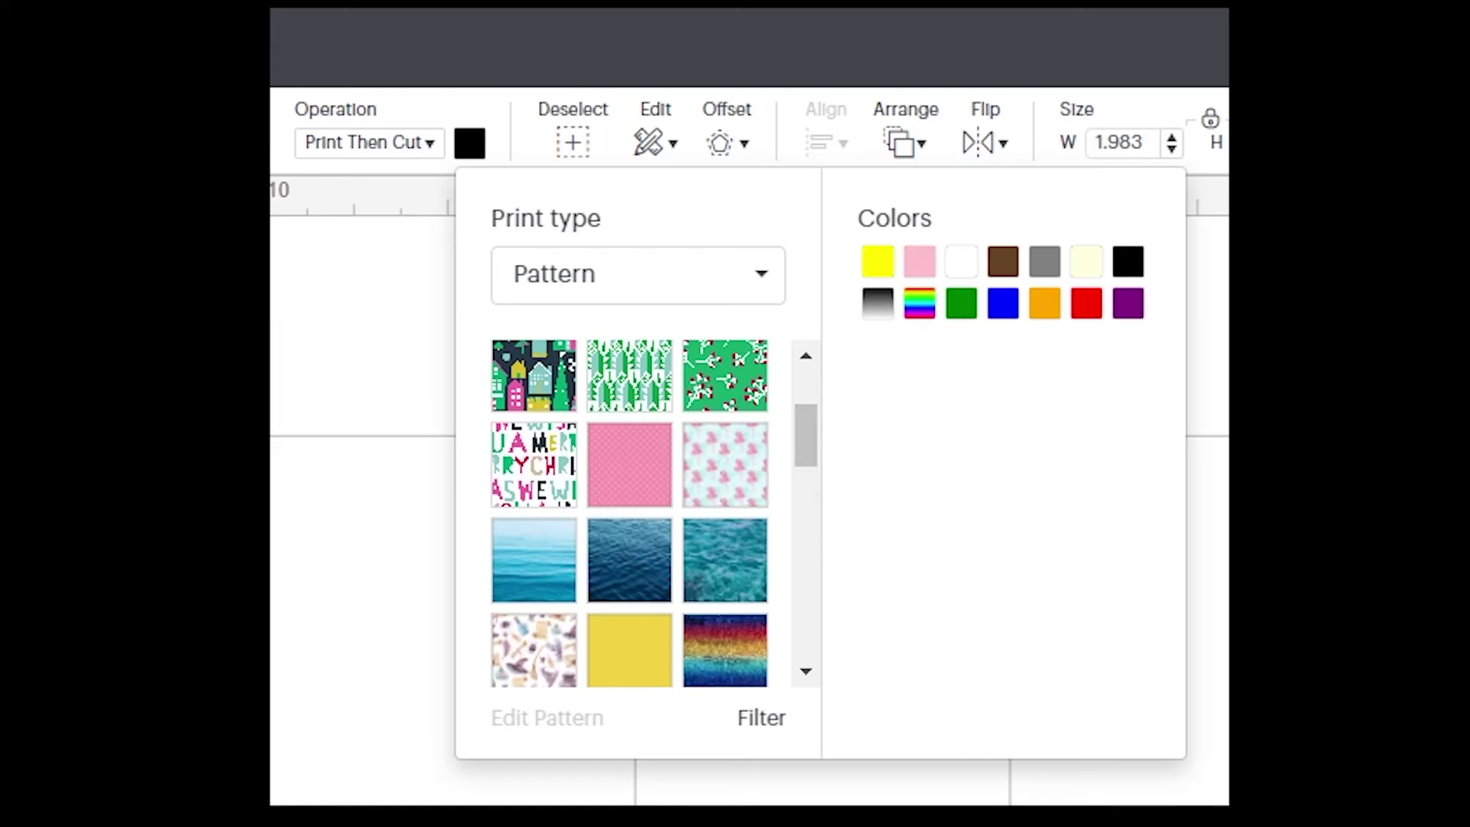
scroll(629, 514, "down", 3)
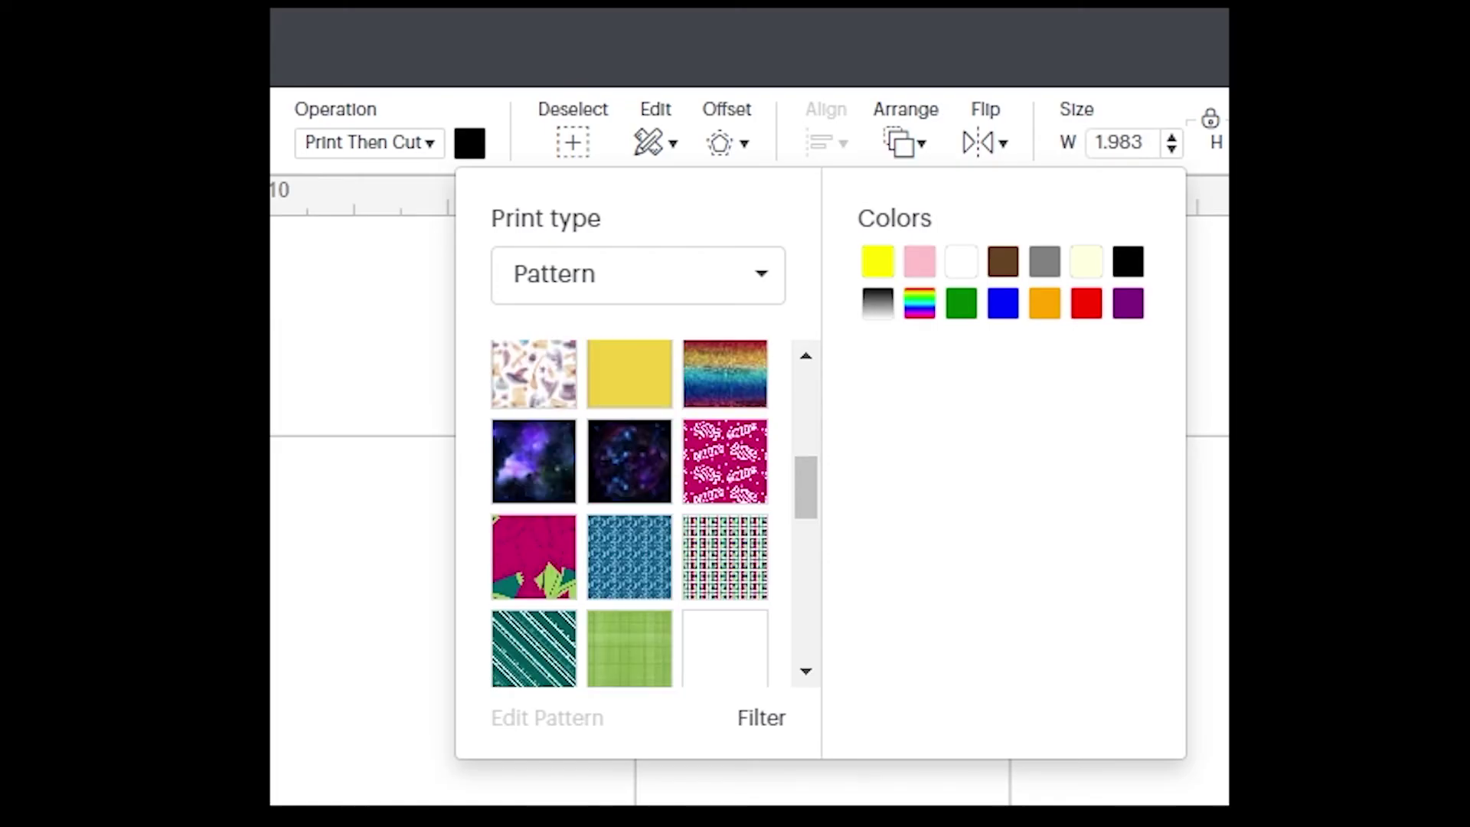
scroll(629, 513, "up", 3)
scroll(629, 513, "down", 15)
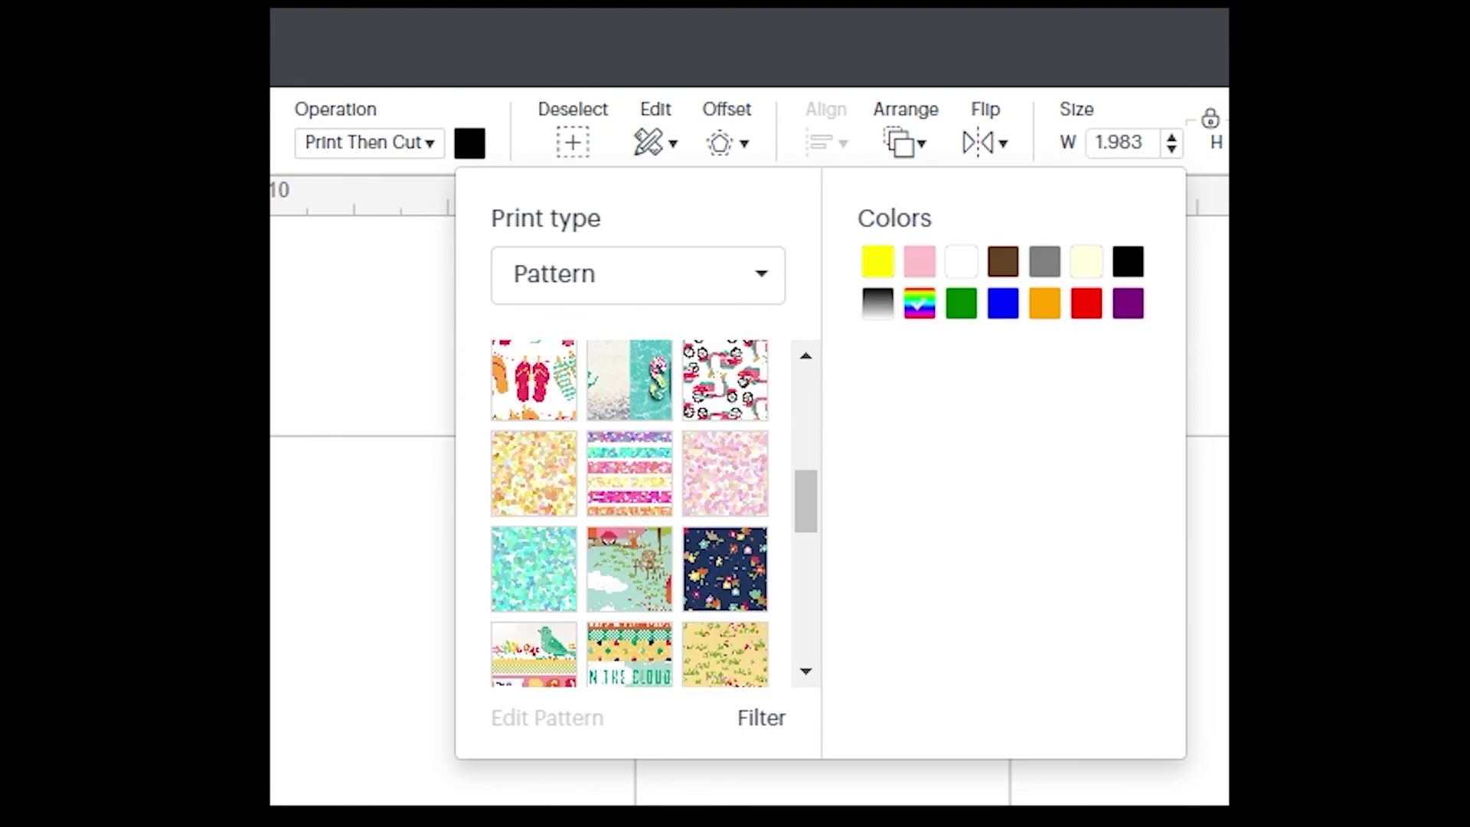
scroll(630, 513, "up", 15)
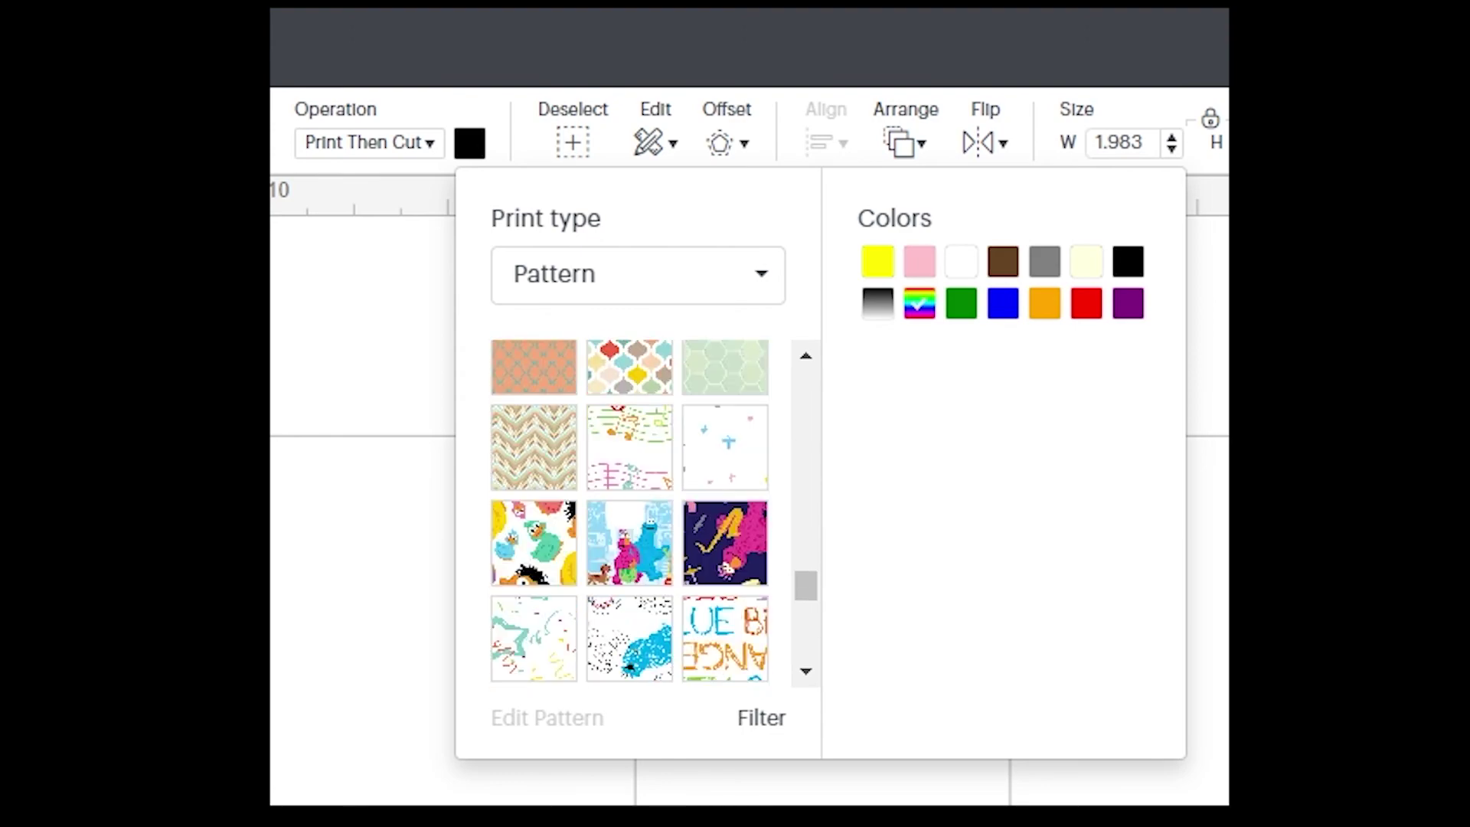
scroll(630, 513, "down", 5)
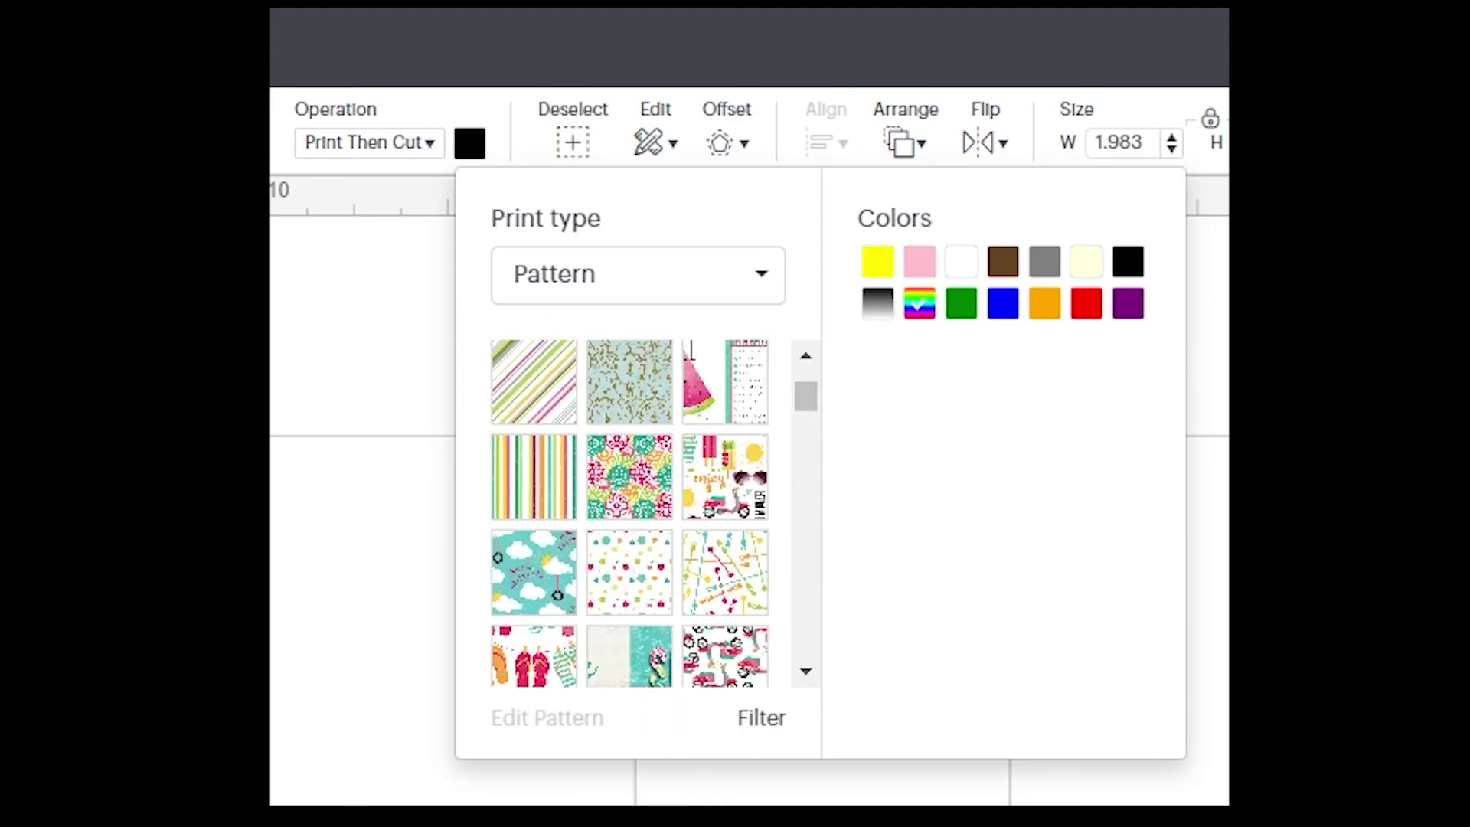
scroll(629, 513, "up", 5)
left_click(274, 244)
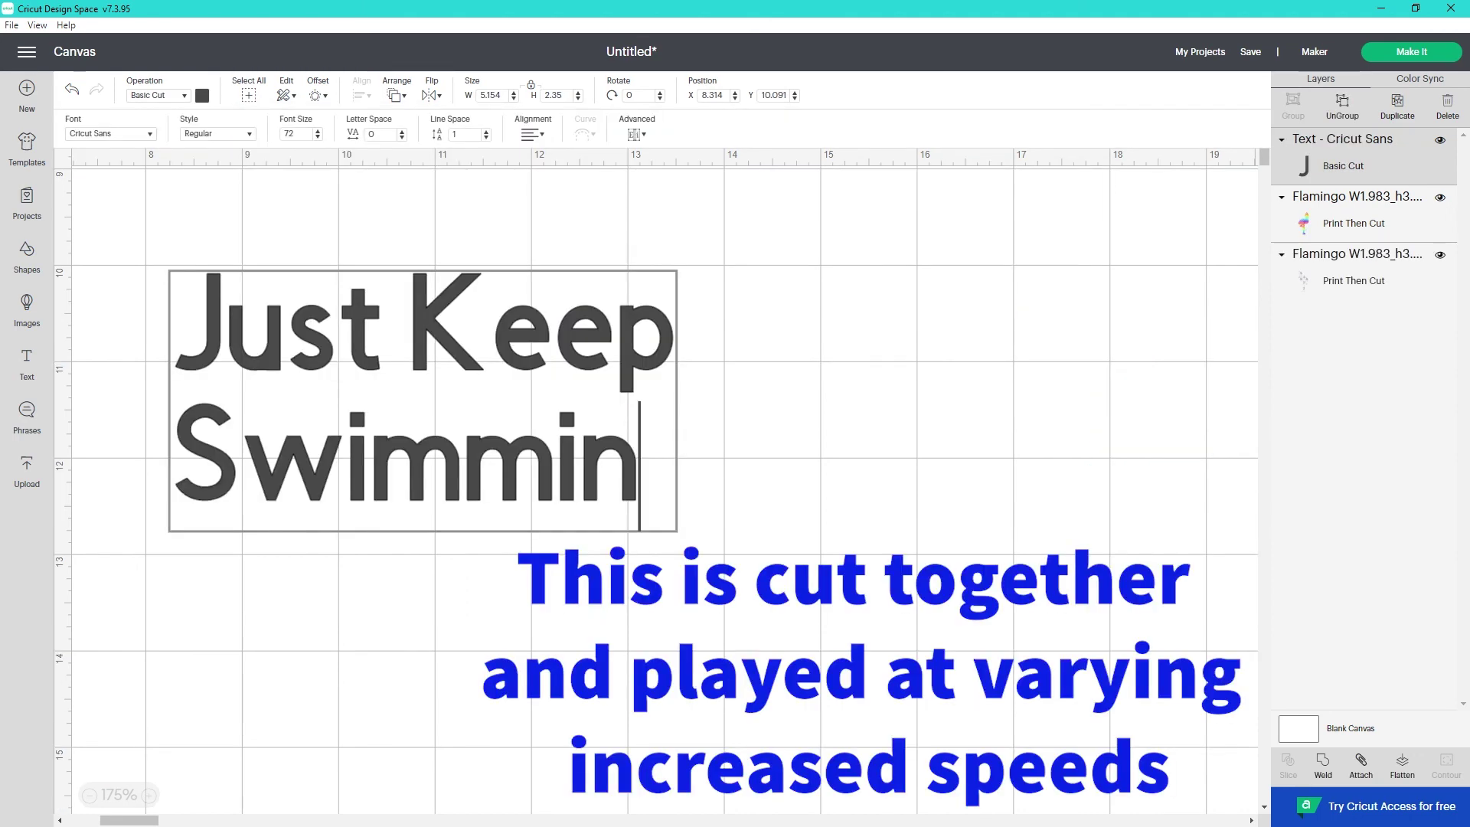
- Complete the text "Just Keep Swimming" and change its font to Ocean Silhouette Font
type("g")
left_click(110, 134)
left_click(913, 98)
type("ocean")
left_click(489, 170)
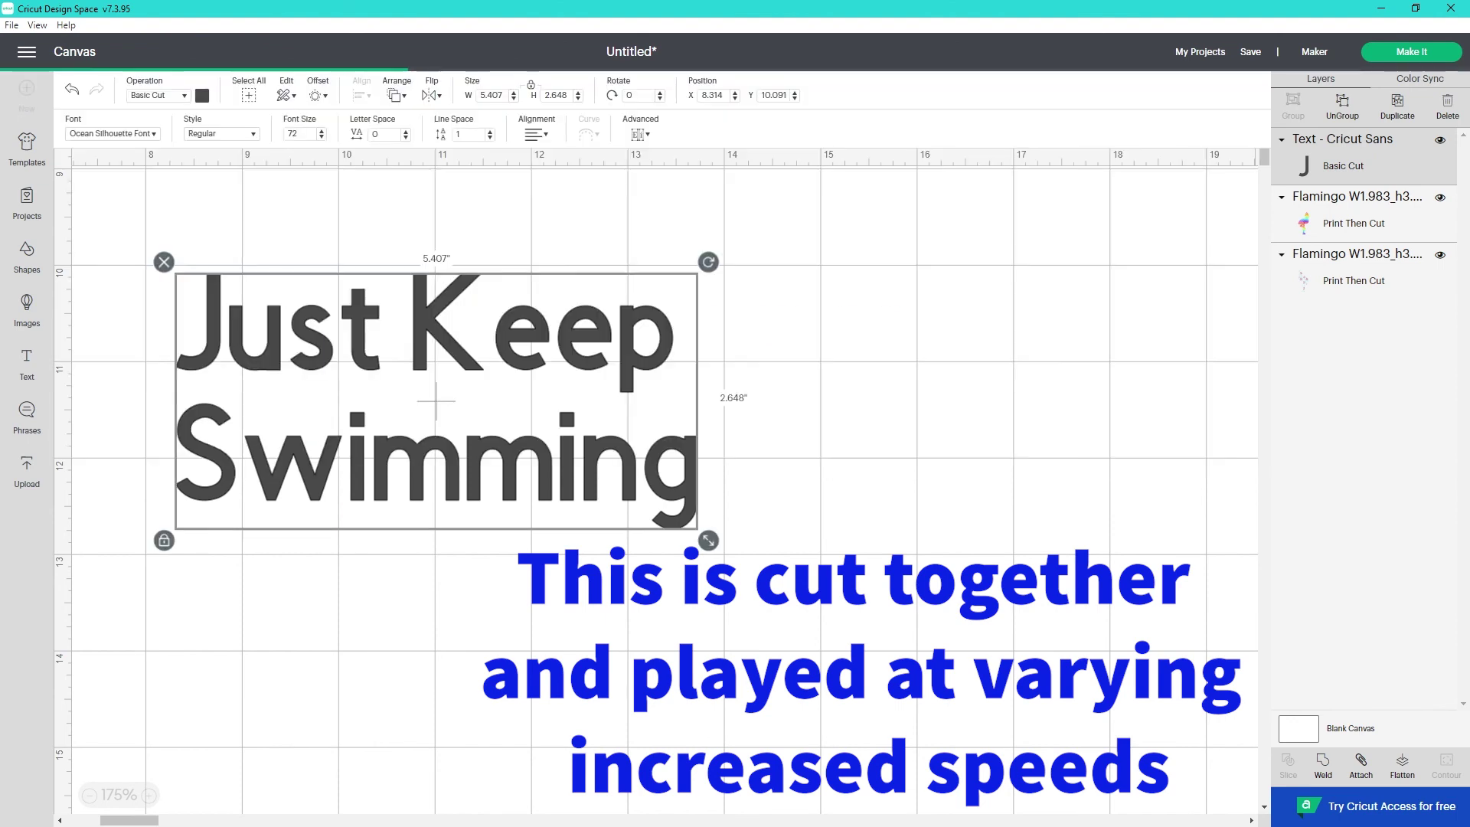
- Set the text's operation to Print Then Cut and fill it with the teal ocean water pattern
left_click(158, 95)
left_click(165, 349)
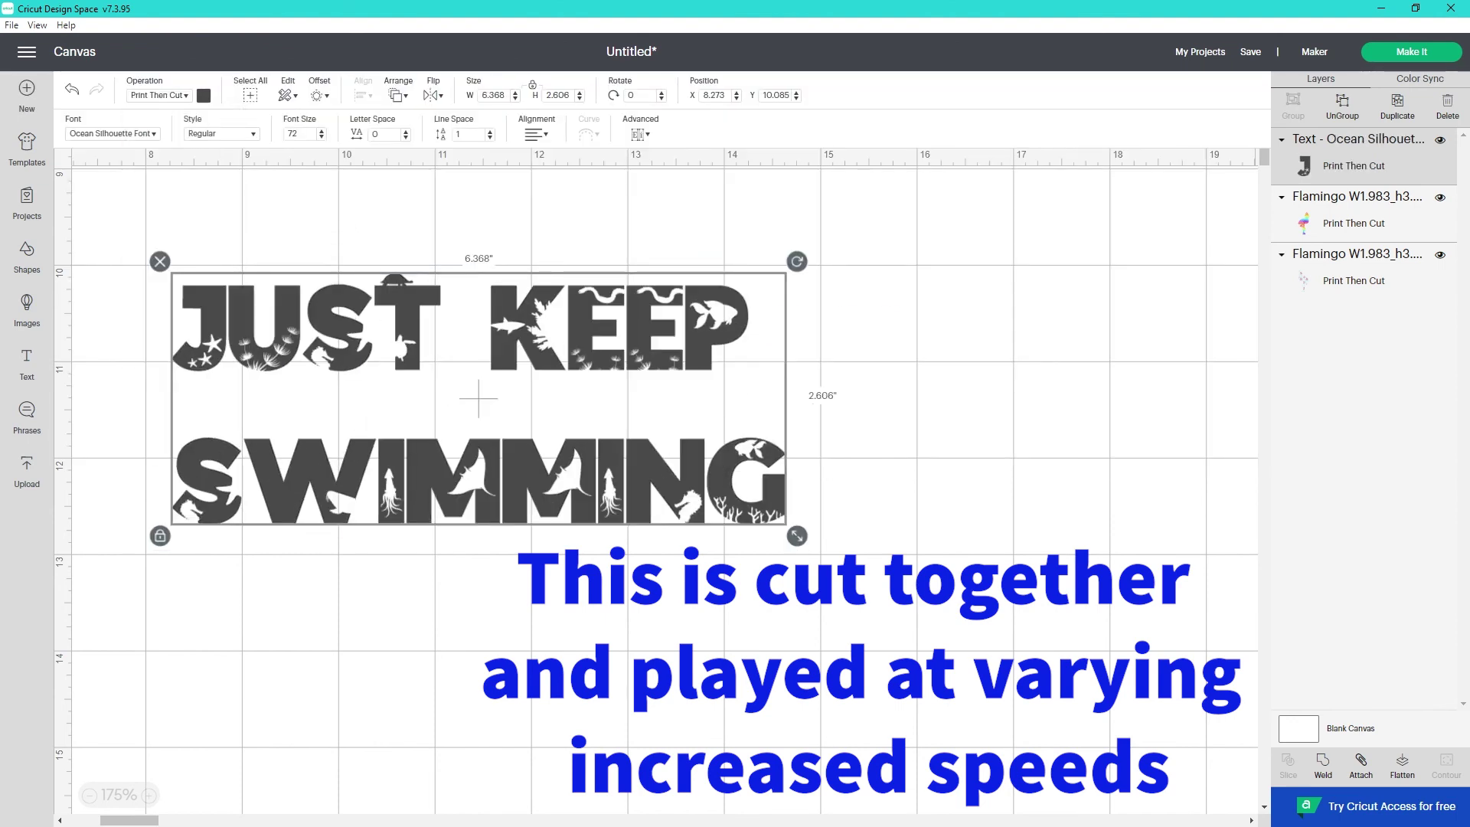
left_click(203, 94)
left_click(277, 153)
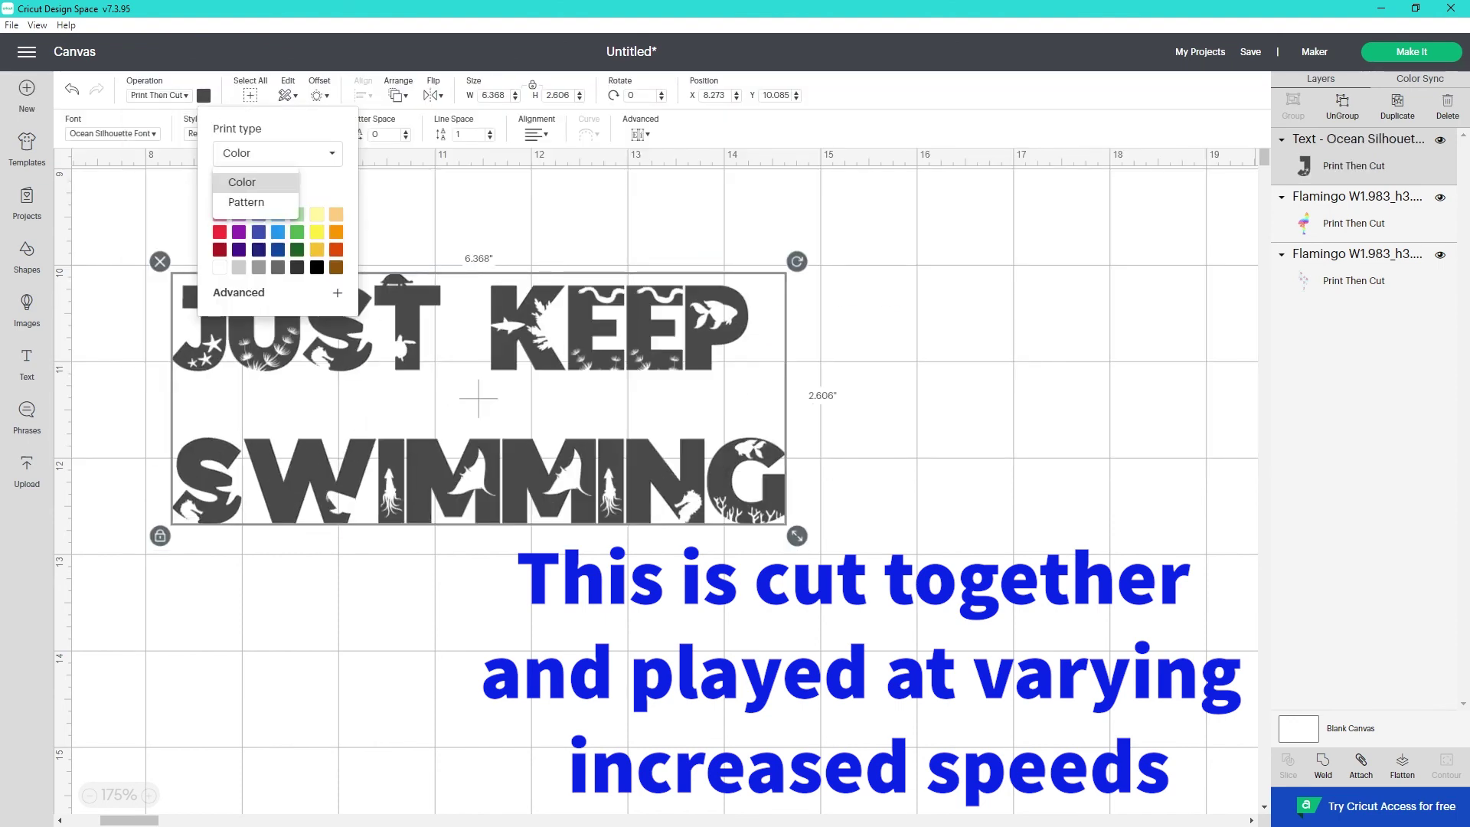
left_click(230, 204)
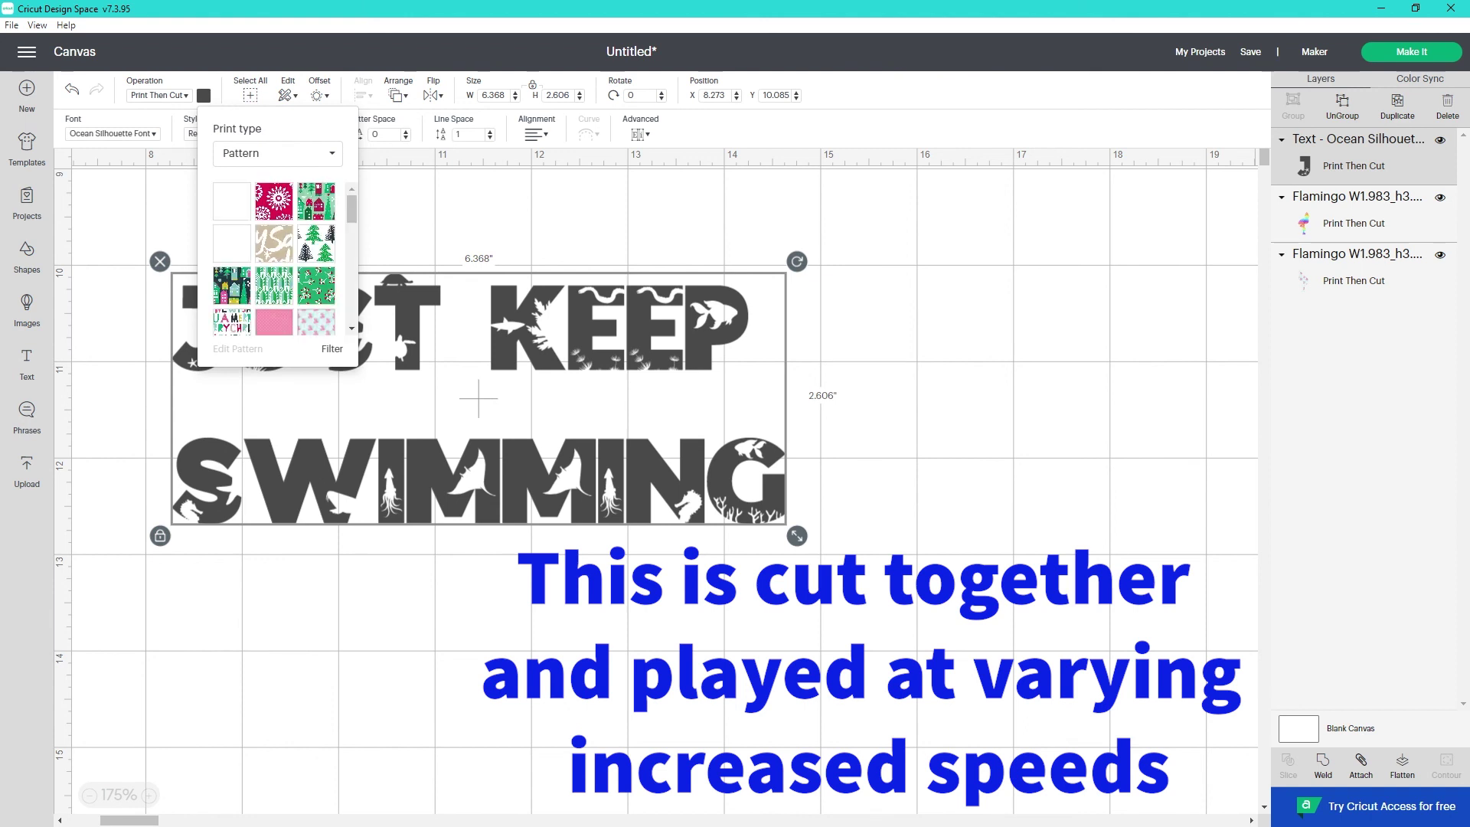
scroll(274, 258, "down", 3)
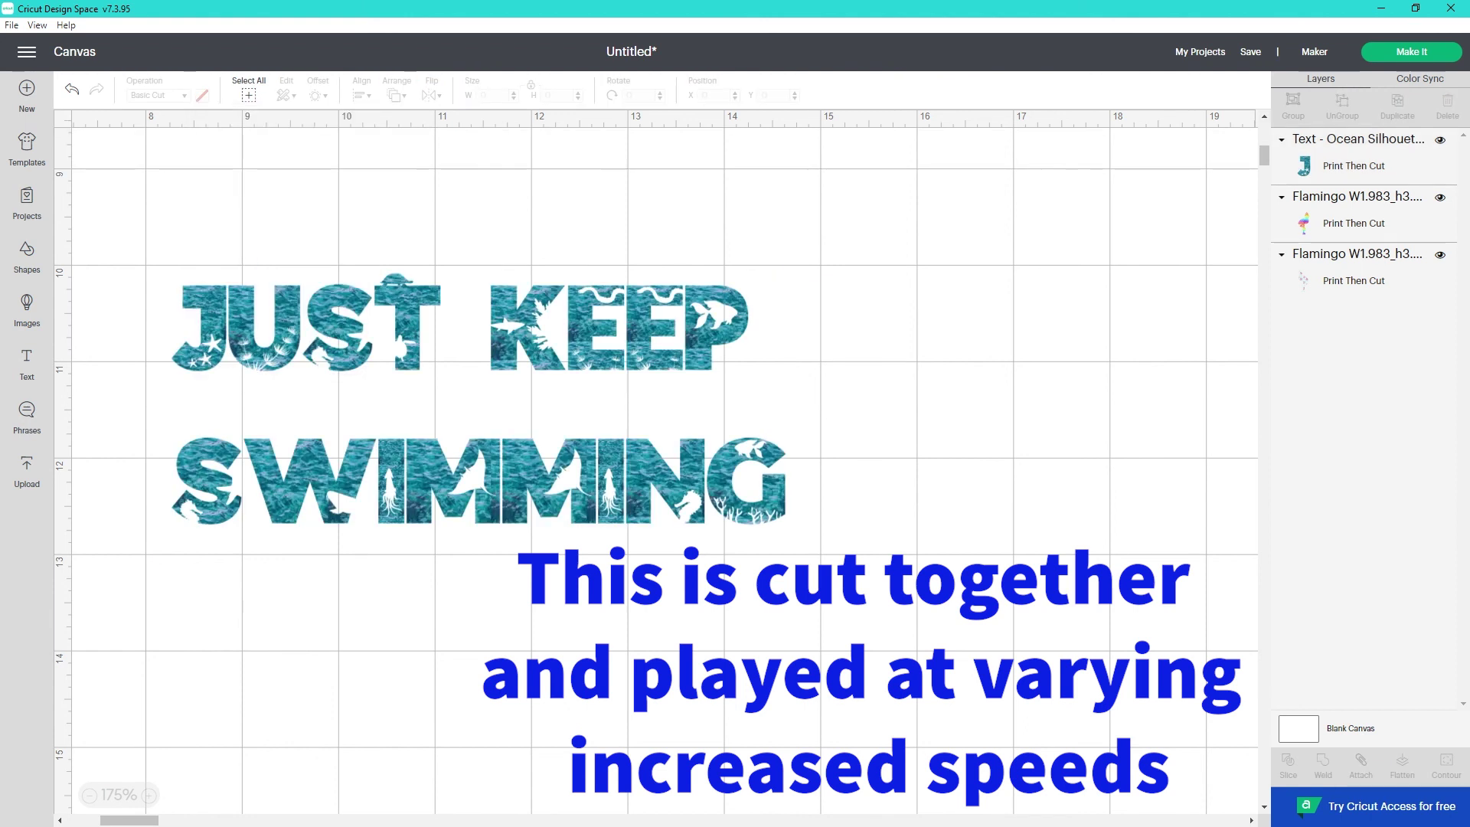
left_click(482, 392)
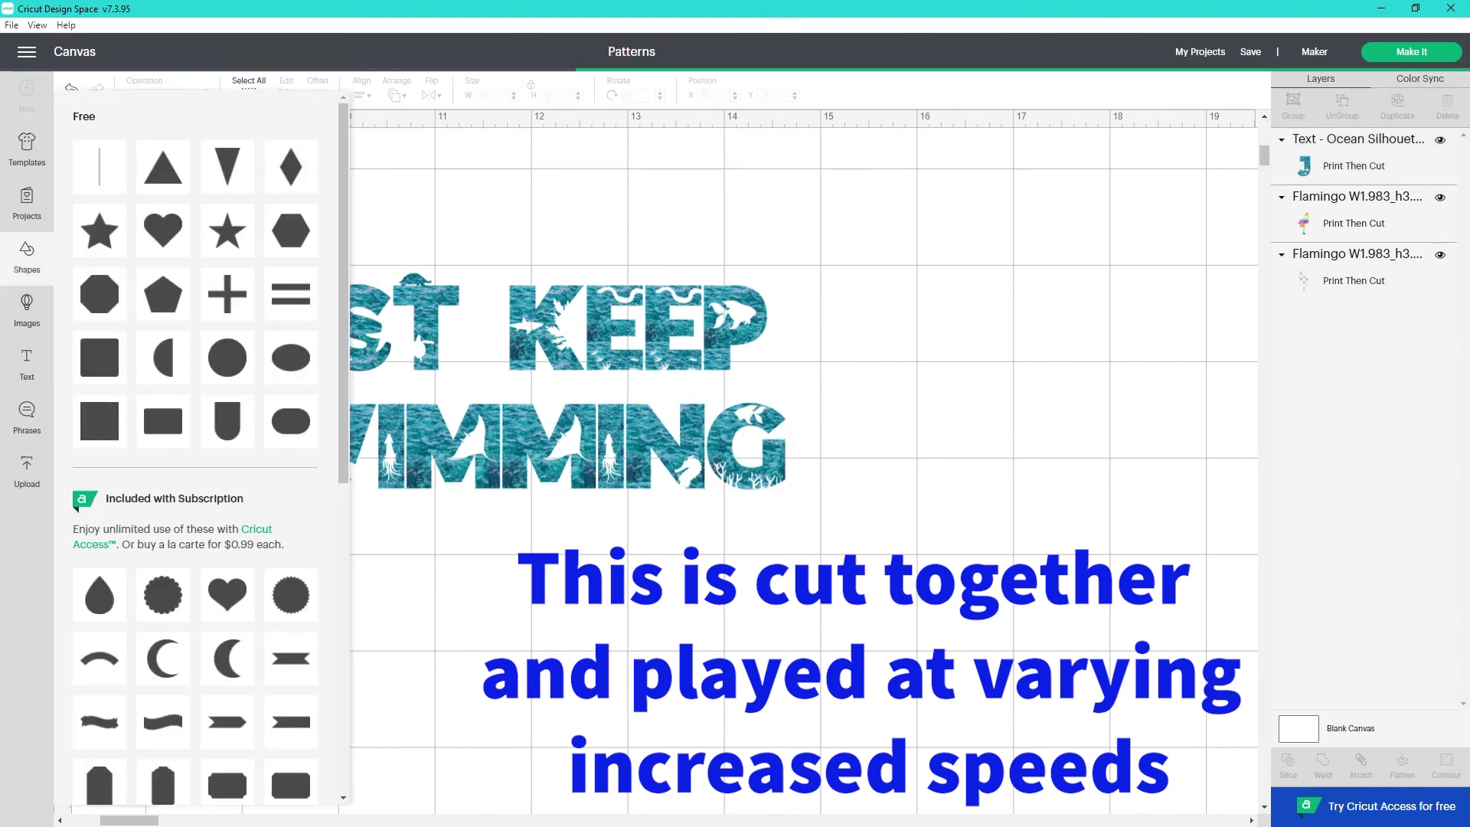
- Add a rounded rectangle, stretch it over the text to about 6.88 by 2.64 inches and send it to the back
left_click(162, 421)
left_click_drag(407, 437, 828, 528)
right_click(519, 416)
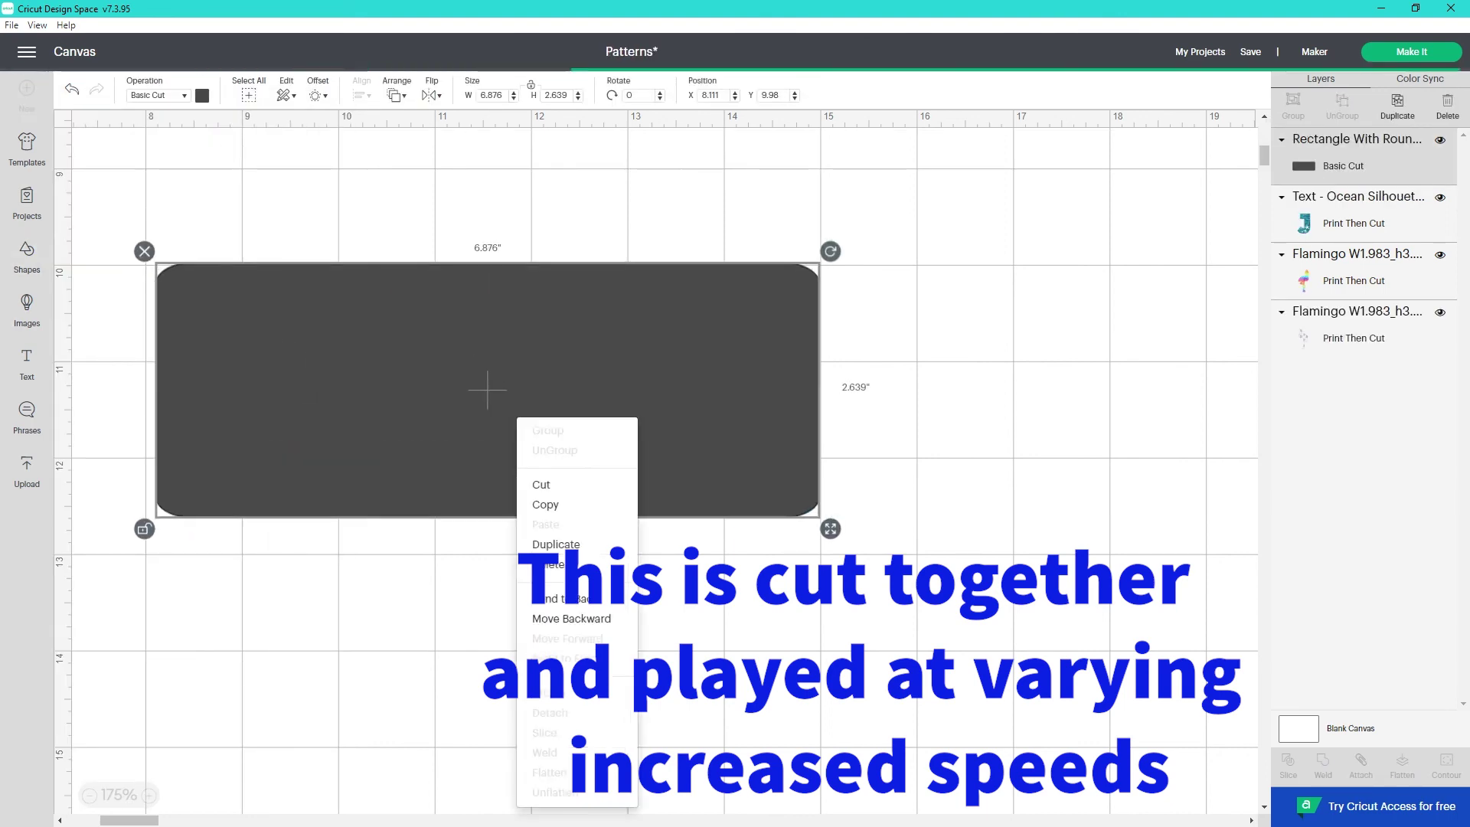
left_click(548, 597)
- Reposition the backing rectangle around the text, resize it to about 6.64 by 2.47 inches and select both
mouse_move(479, 381)
left_mouse_down()
mouse_move(489, 400)
mouse_move(473, 380)
left_mouse_up()
left_click(796, 389)
left_click_drag(828, 529, 804, 512)
left_click(536, 330, "shift")
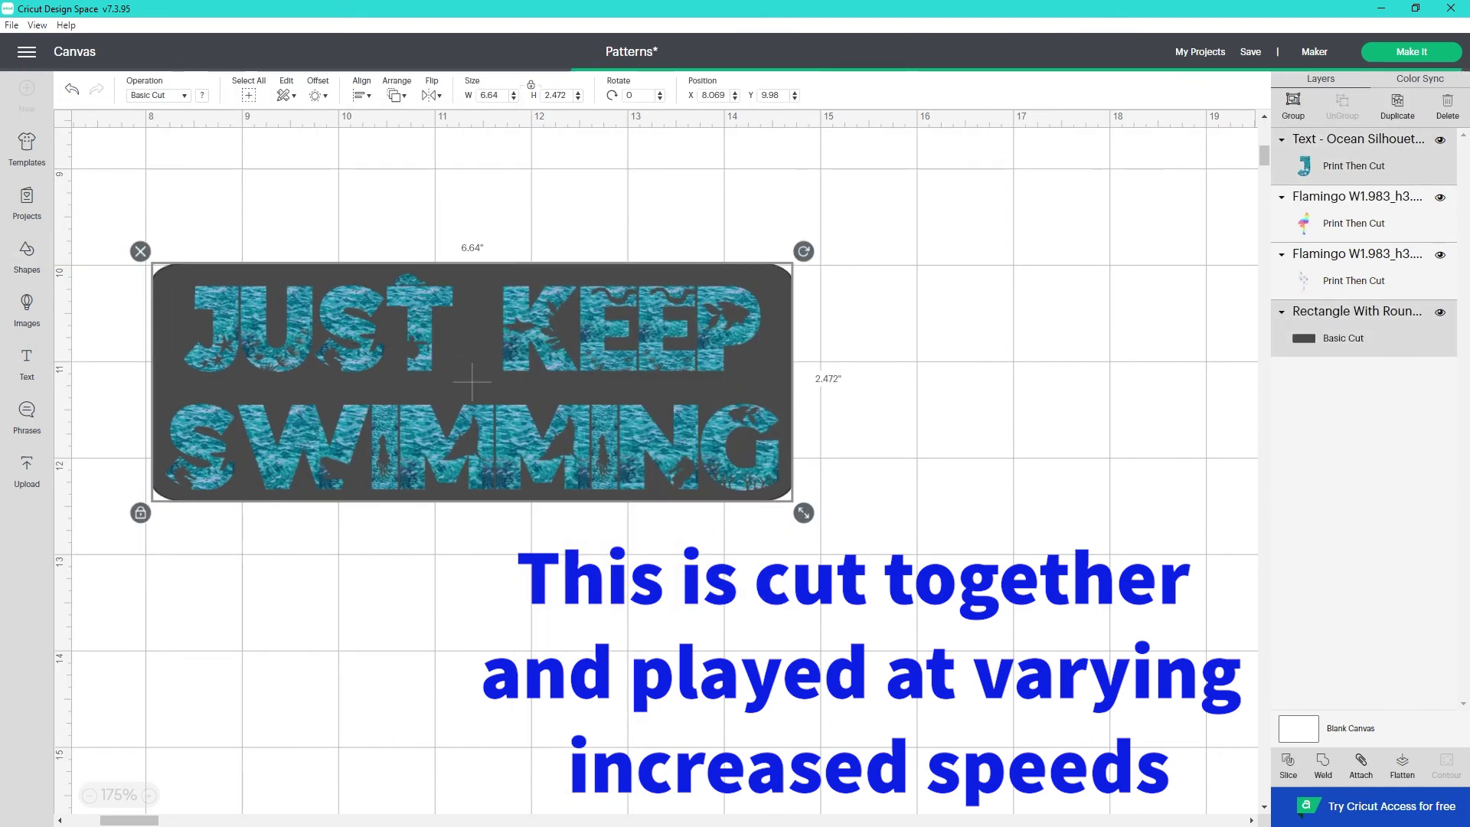
- Recolour the backing rectangle white and flatten it together with the text
left_click(919, 383)
left_click(781, 389)
left_click(202, 95)
left_click(218, 236)
left_click_drag(130, 203, 842, 651)
left_click(1400, 766)
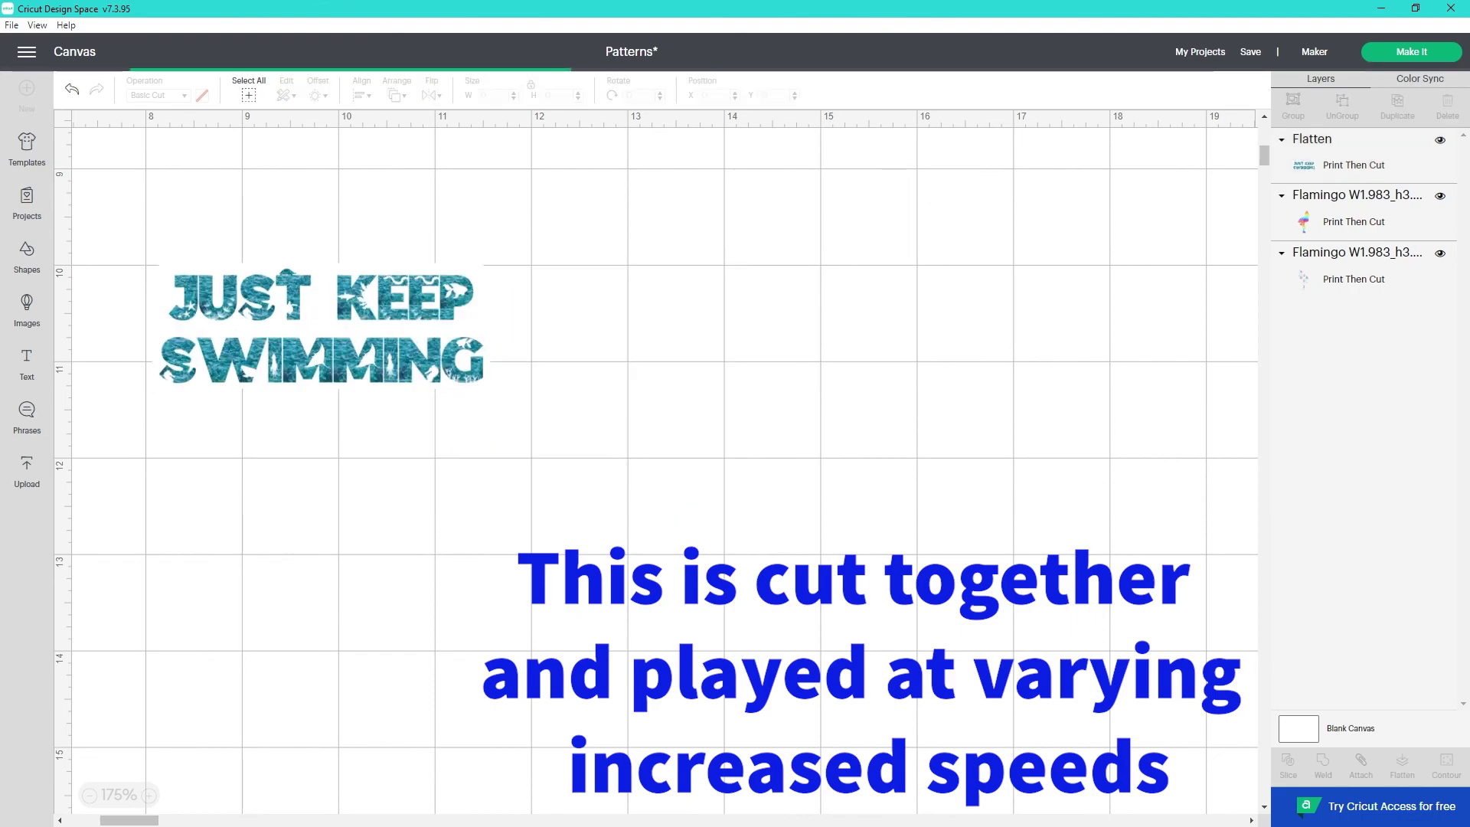